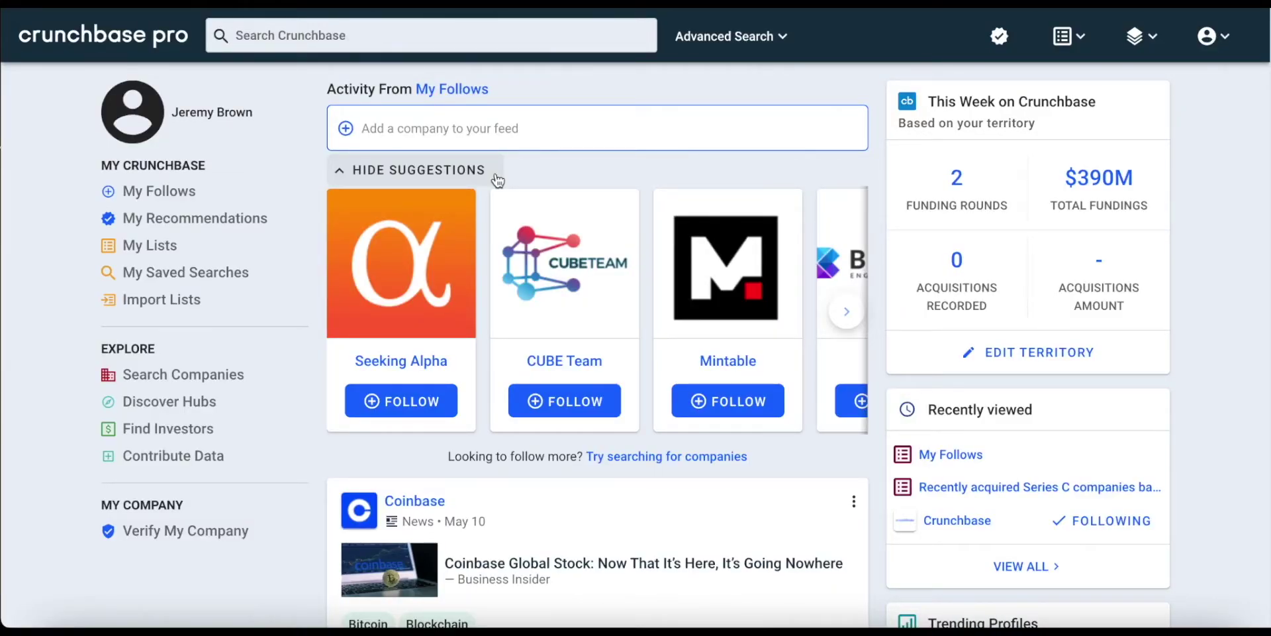
Start a company advanced search and open the saved territory (California, Seattle, Oregon, Health Care, 101–10001+ employees) for editing
left_click(742, 53)
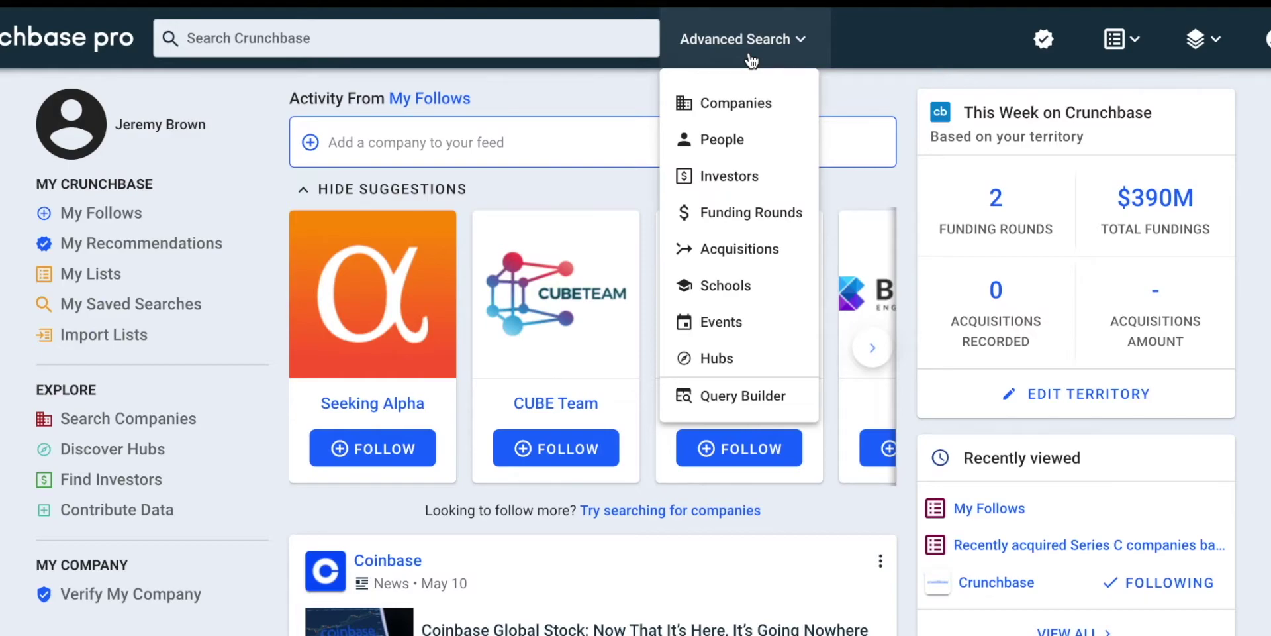
left_click(722, 103)
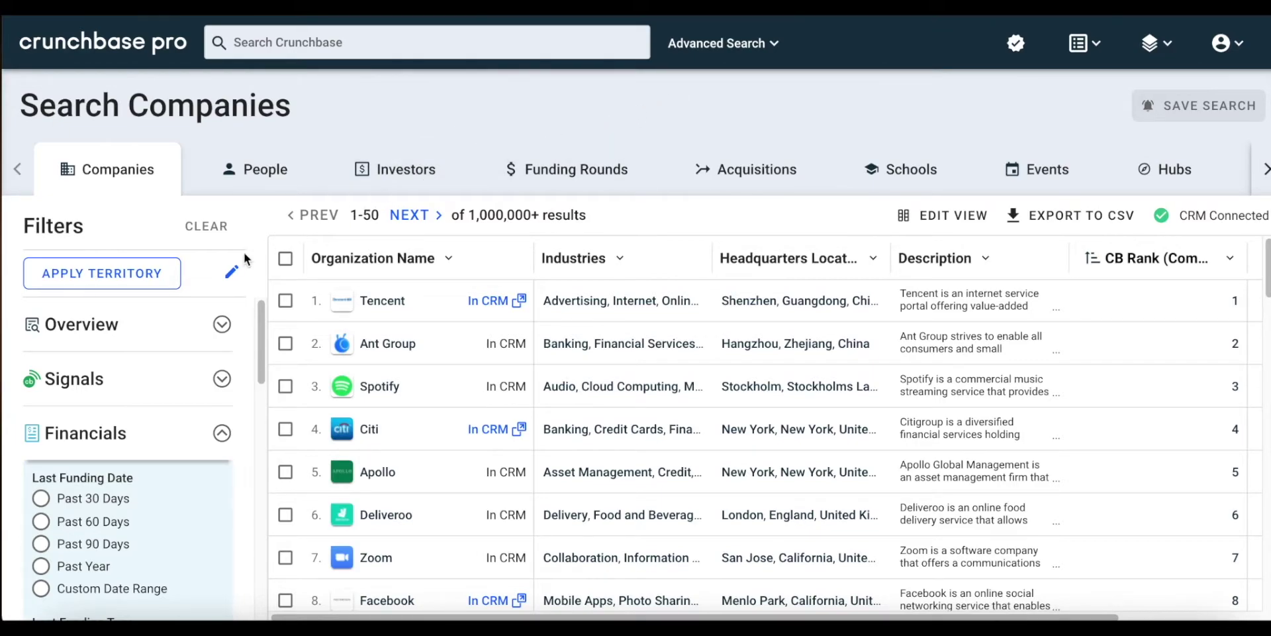
left_click(234, 270)
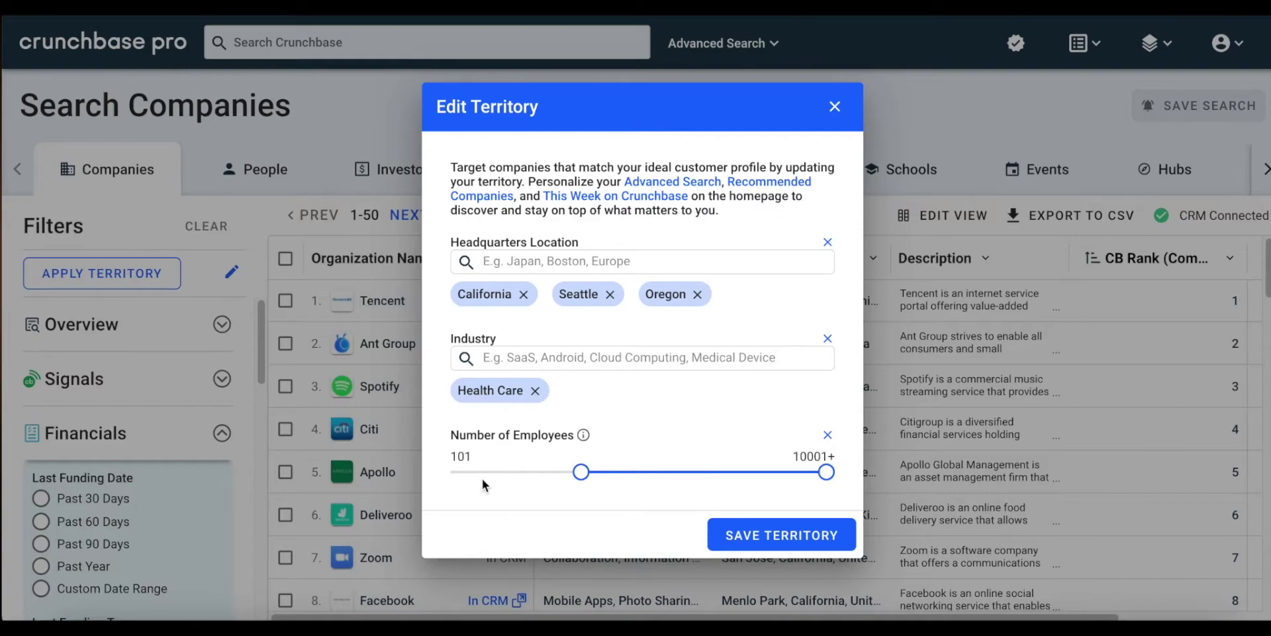
Save the territory and apply it to the company search, narrowing results to 1,710
left_click(714, 528)
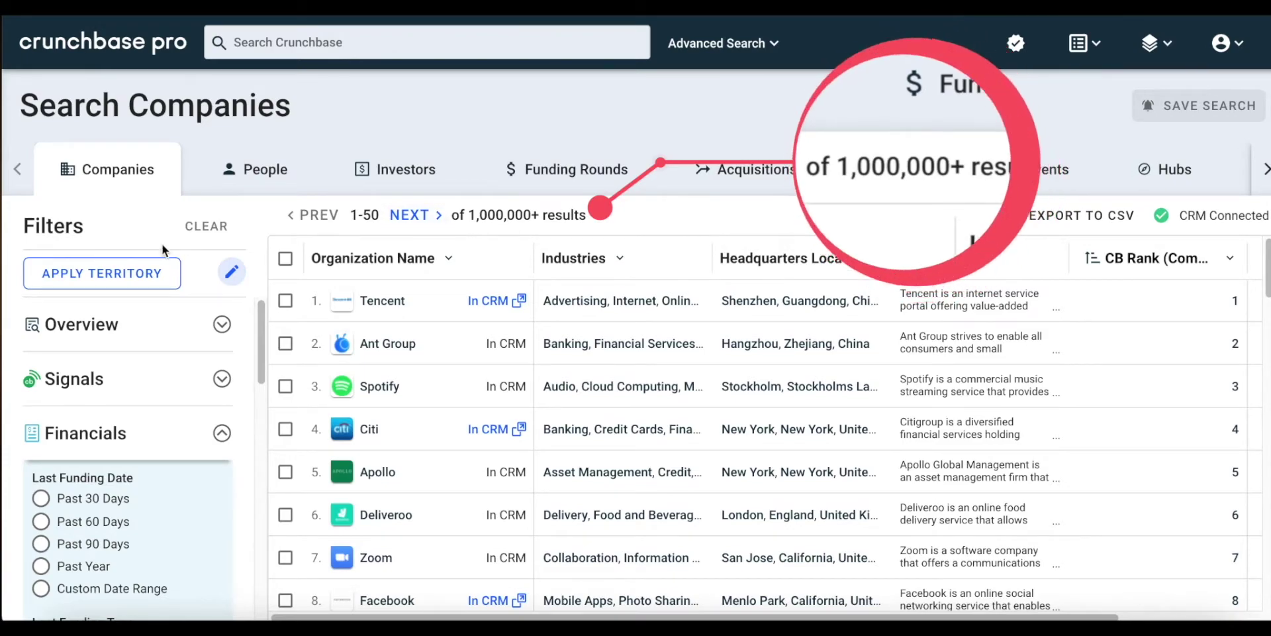
left_click(113, 272)
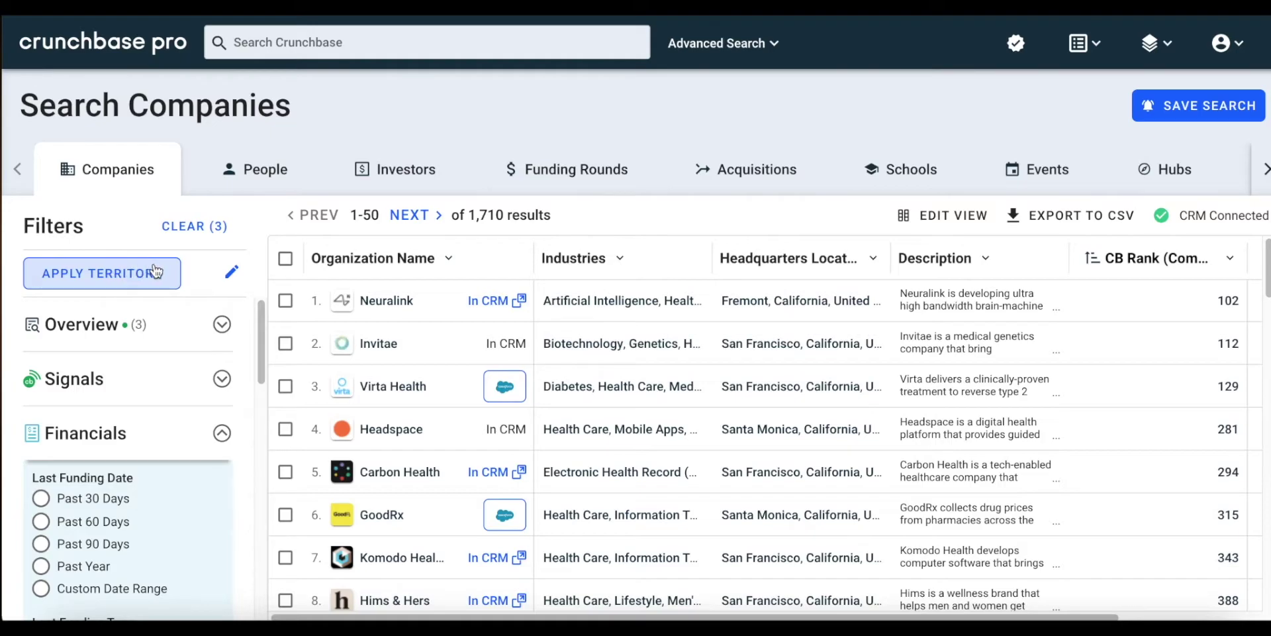
Filter the territory search to Series B last funding with a 30000000 minimum last funding amount
scroll(250, 332, "down", 2)
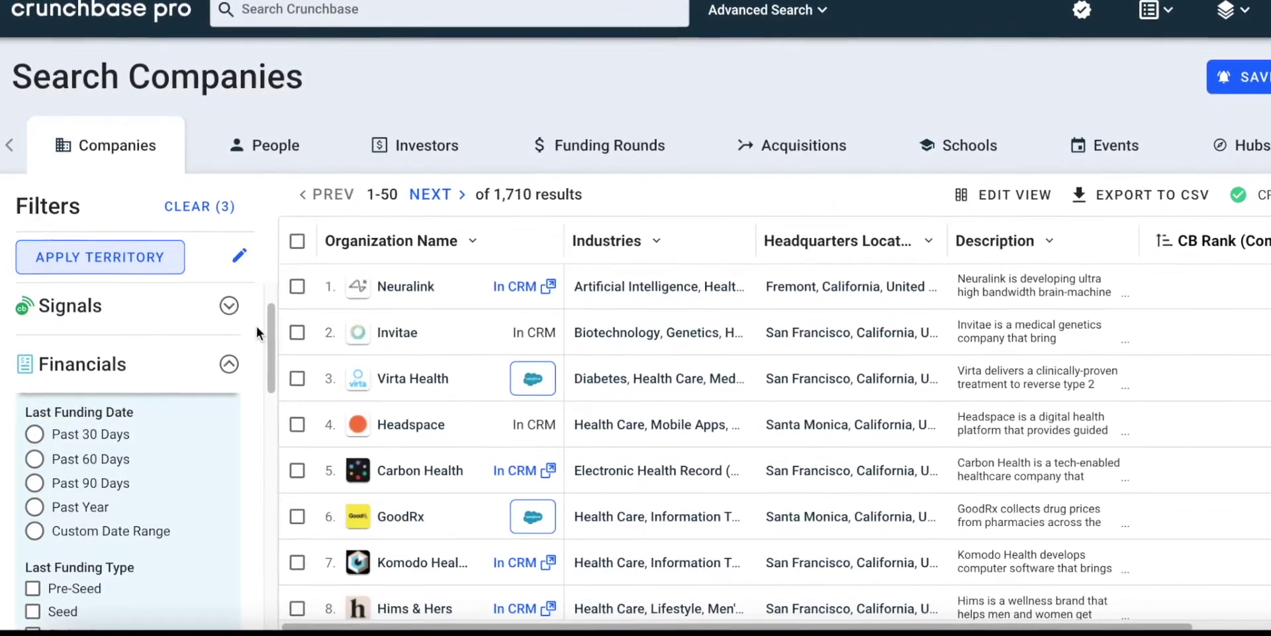
scroll(257, 324, "down", 2)
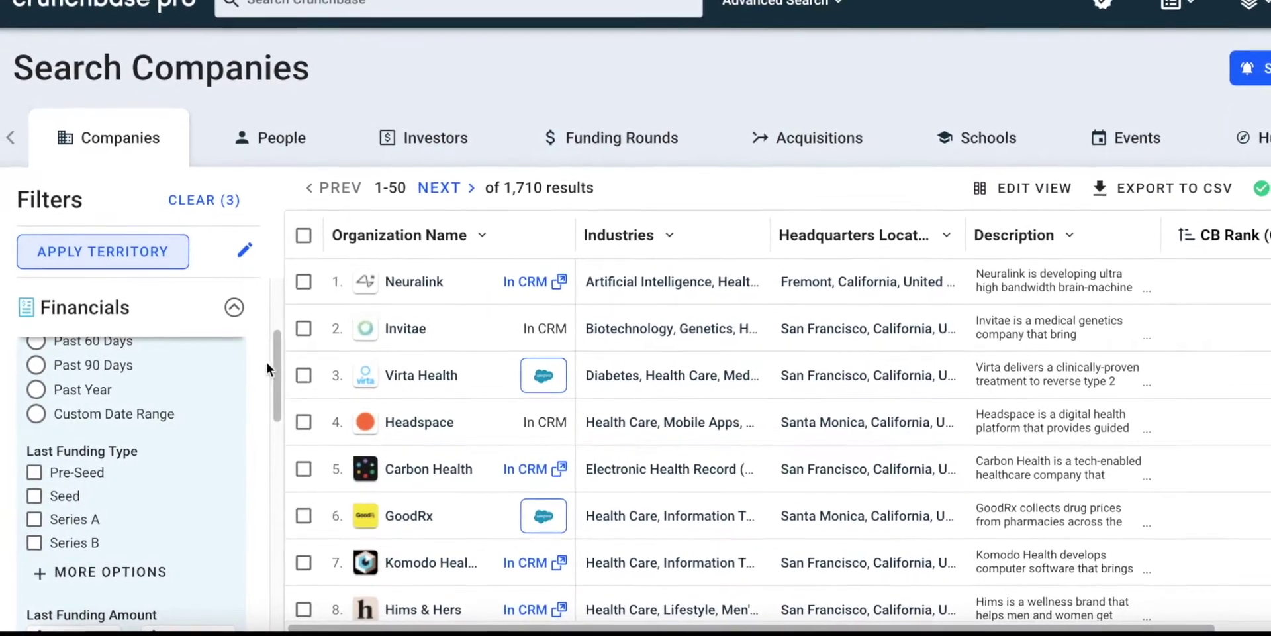
left_click(69, 542)
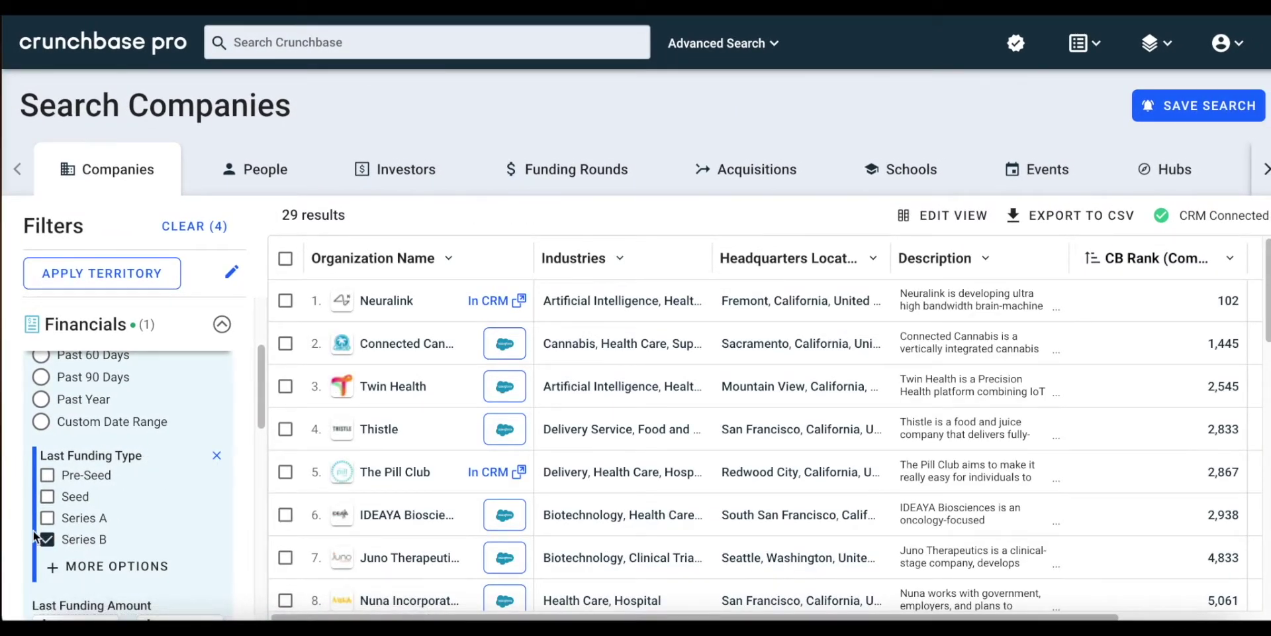
scroll(32, 531, "down", 1)
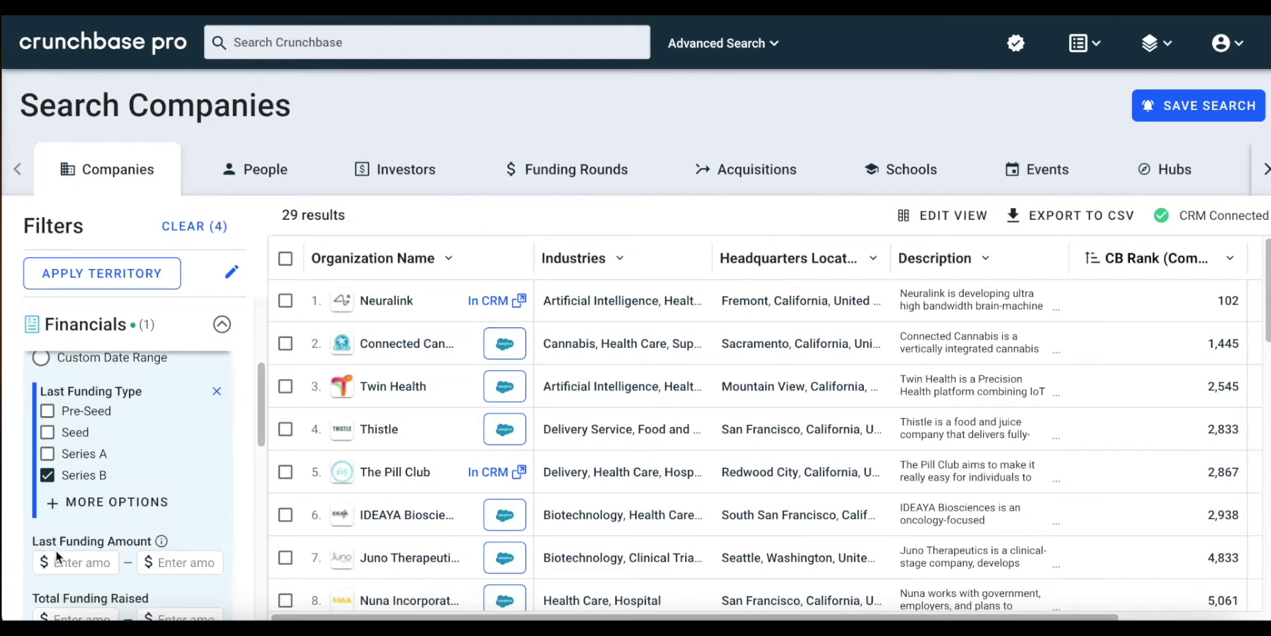
left_click(66, 556)
type("30000000")
key("Return")
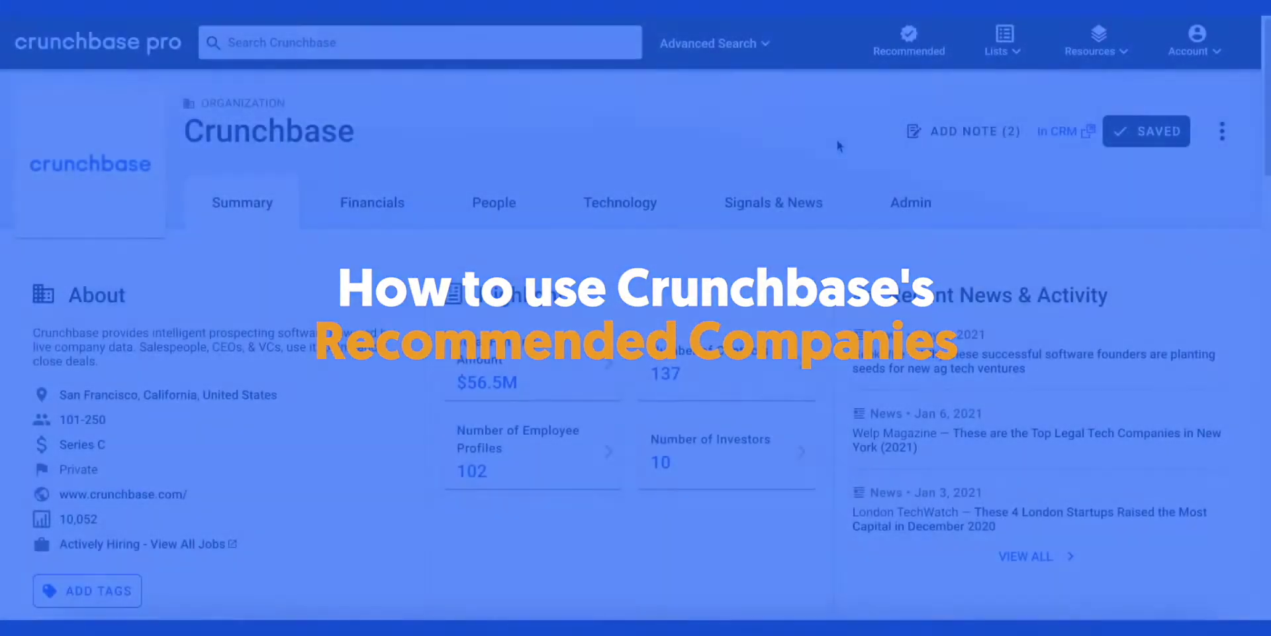
Give thumbs-up to Allbirds, Doctor On Demand and Fundbox, and thumbs-down to Ginger
scroll(837, 142, "down", 5)
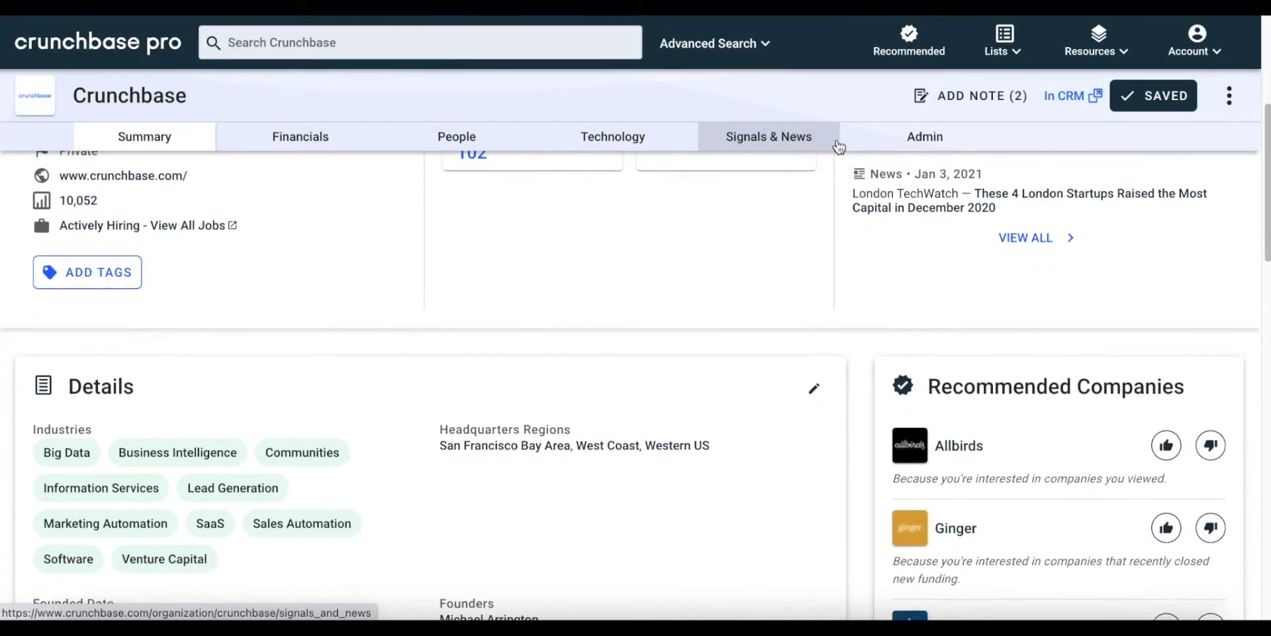
scroll(838, 145, "down", 3)
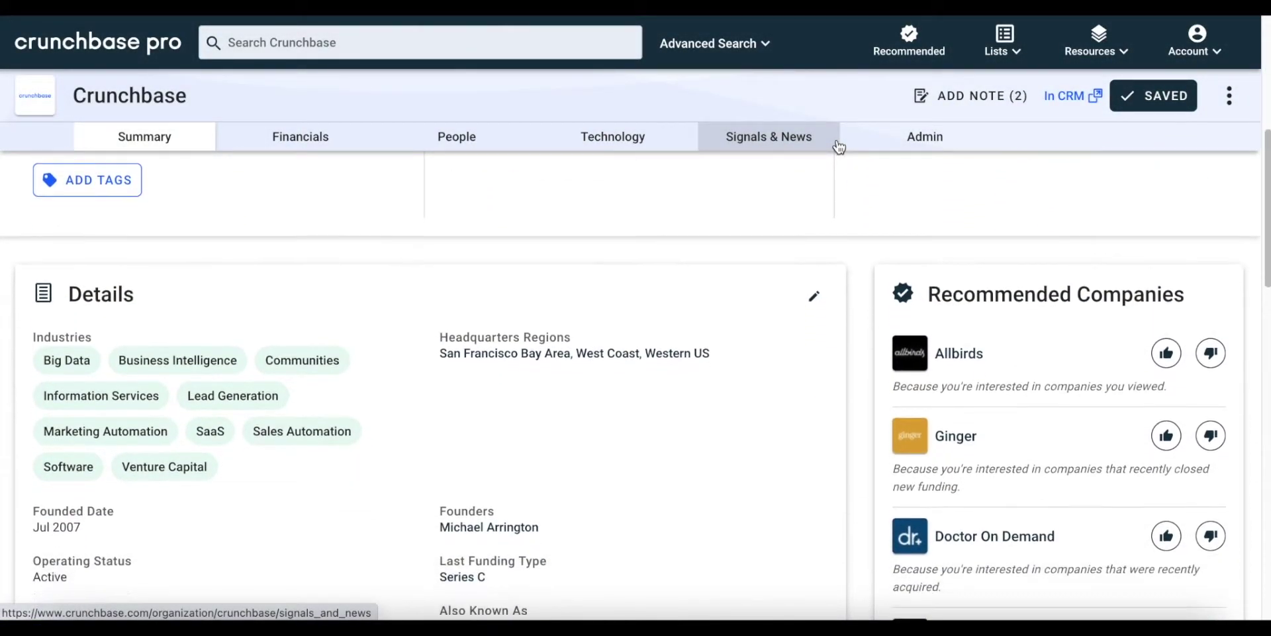
left_click(1167, 271)
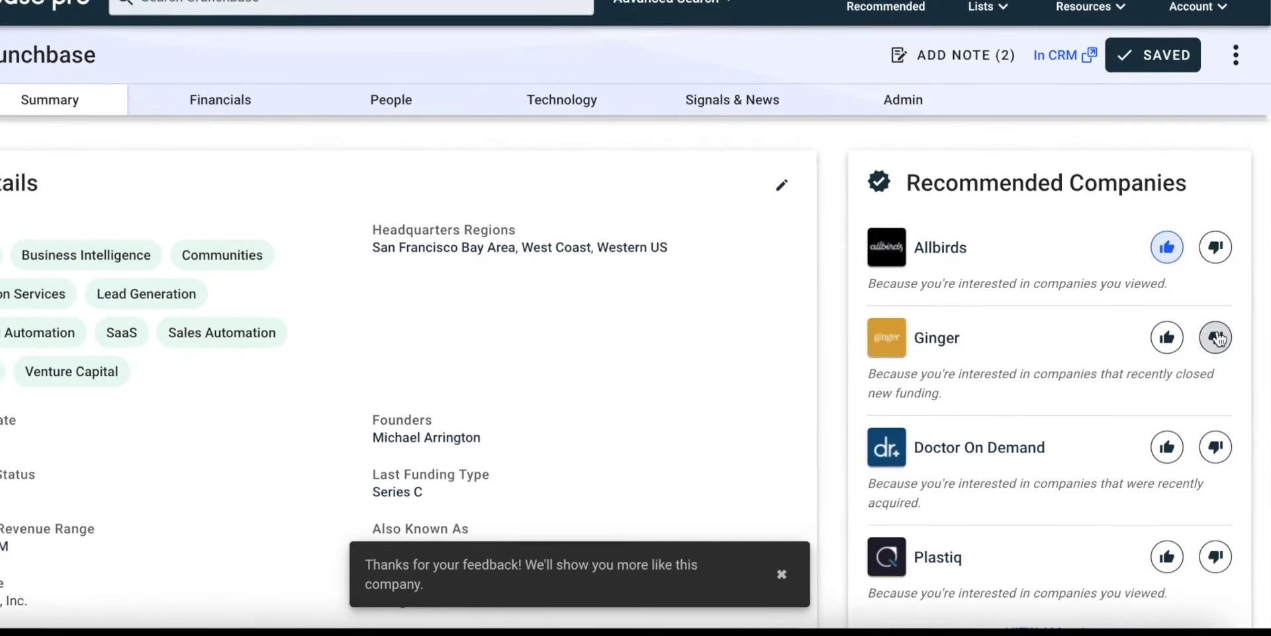
left_click(1217, 343)
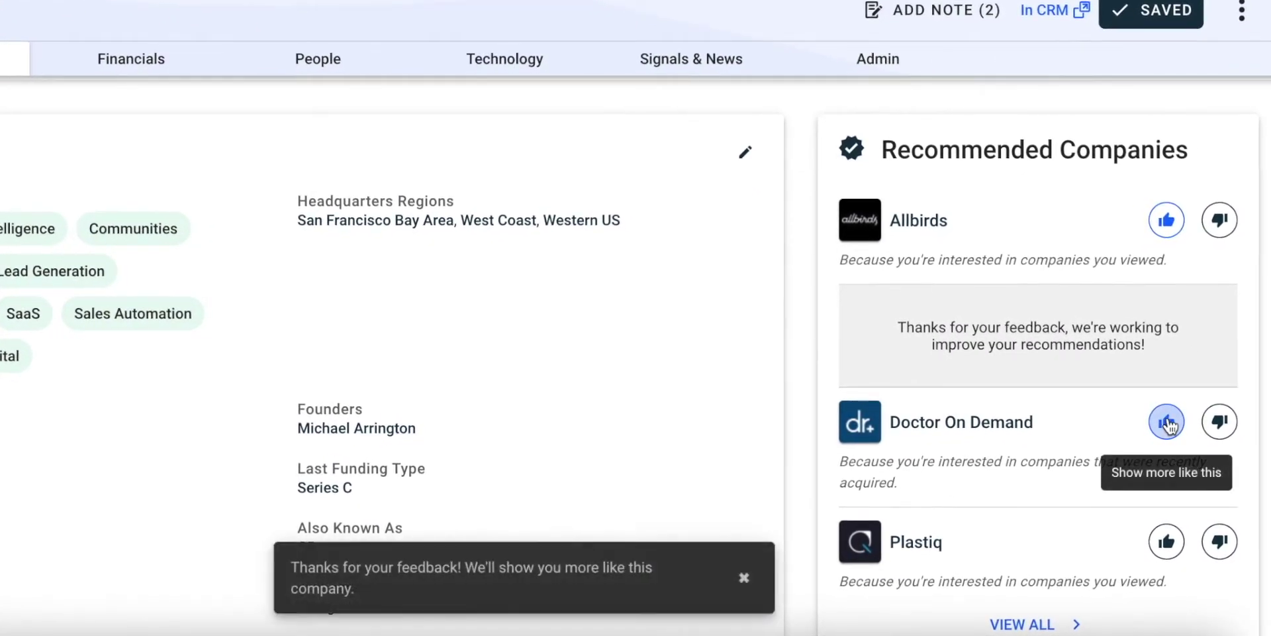
left_click(1163, 424)
left_click(1167, 537)
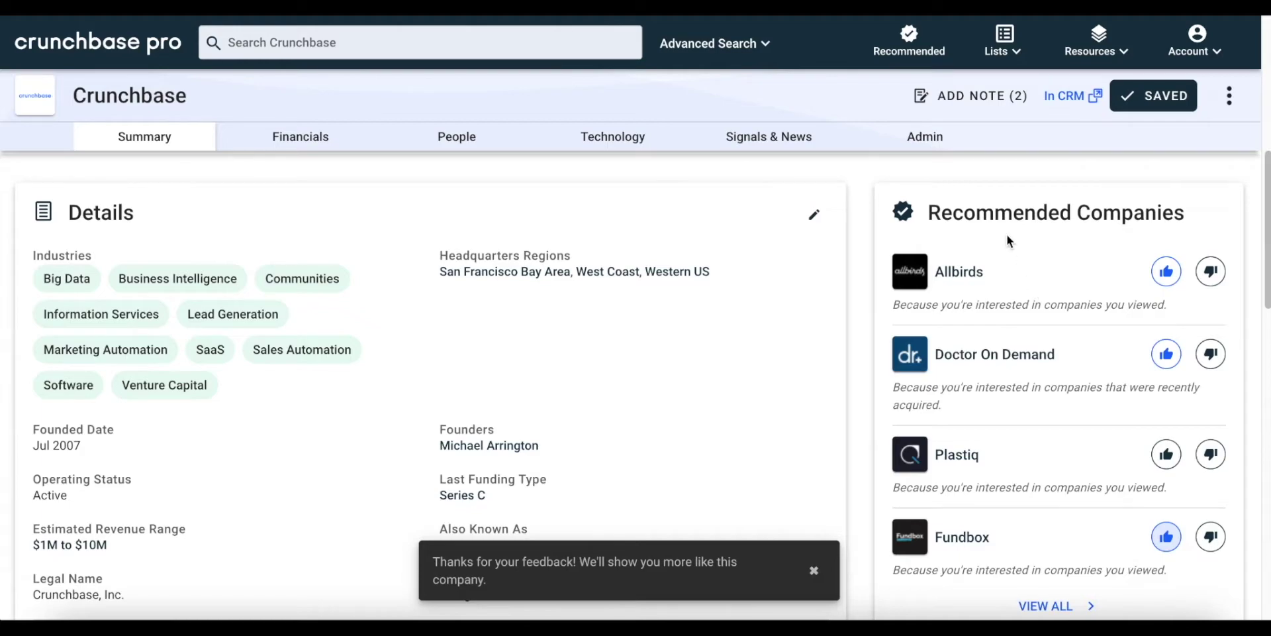
Like Plastiq in the full Recommended list, then return to the unfiltered company search
left_click(915, 49)
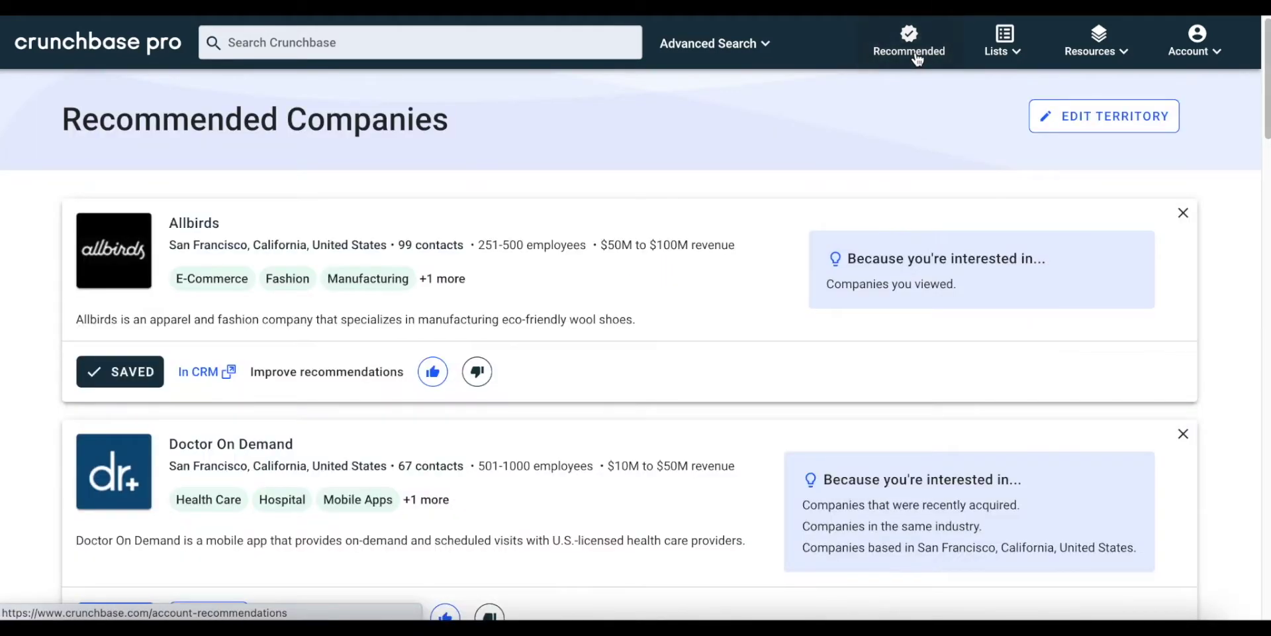
scroll(915, 137, "down", 3)
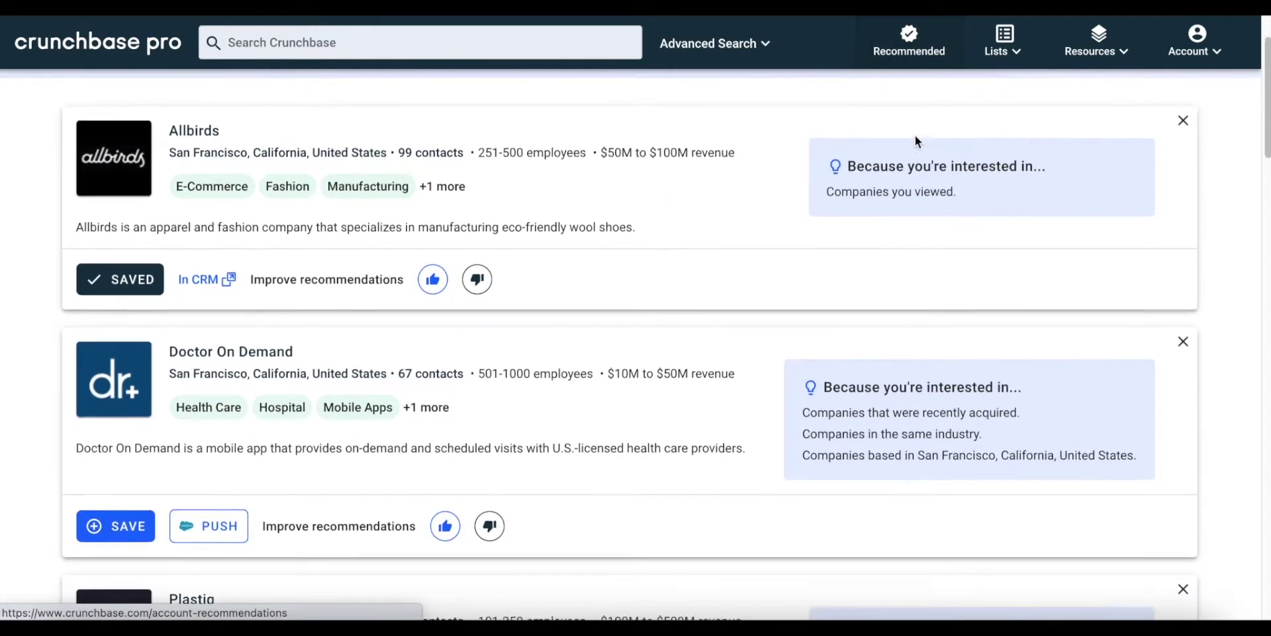
scroll(916, 137, "down", 4)
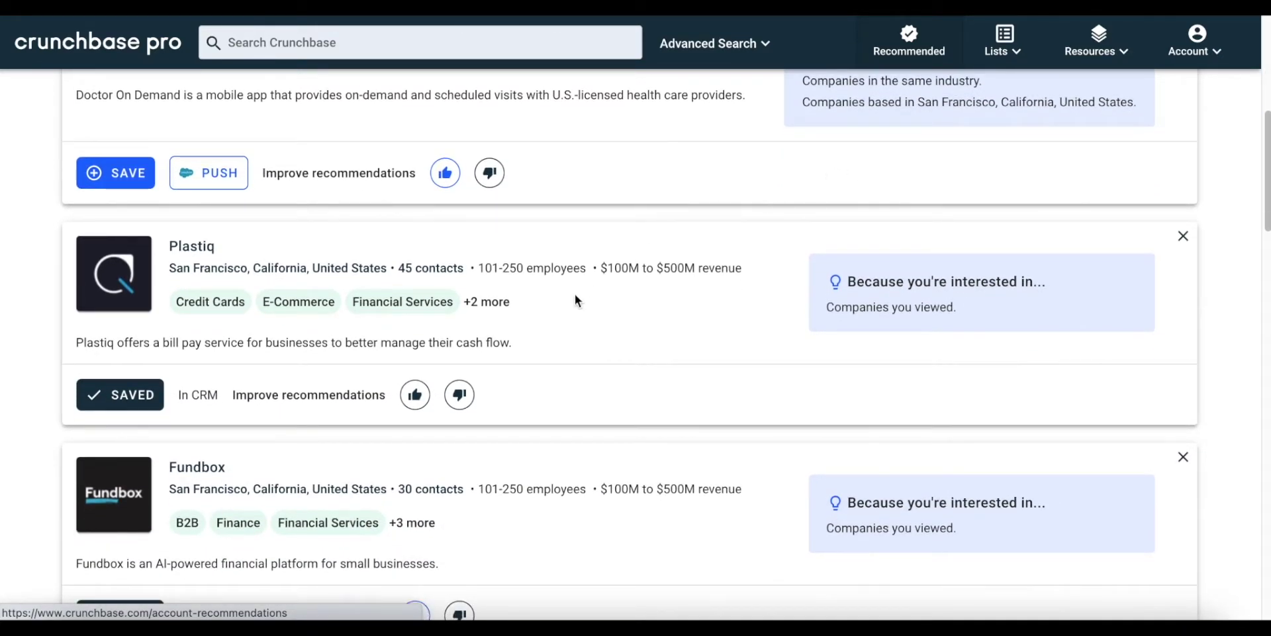
left_click(415, 396)
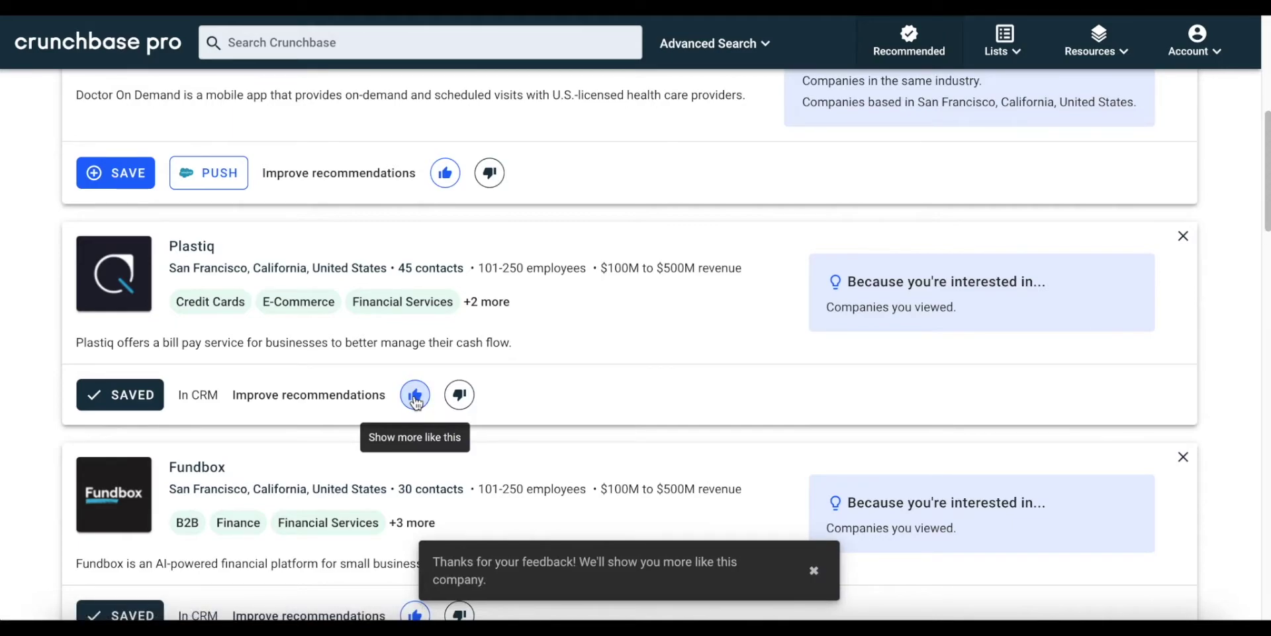
scroll(416, 401, "down", 3)
scroll(415, 401, "down", 2)
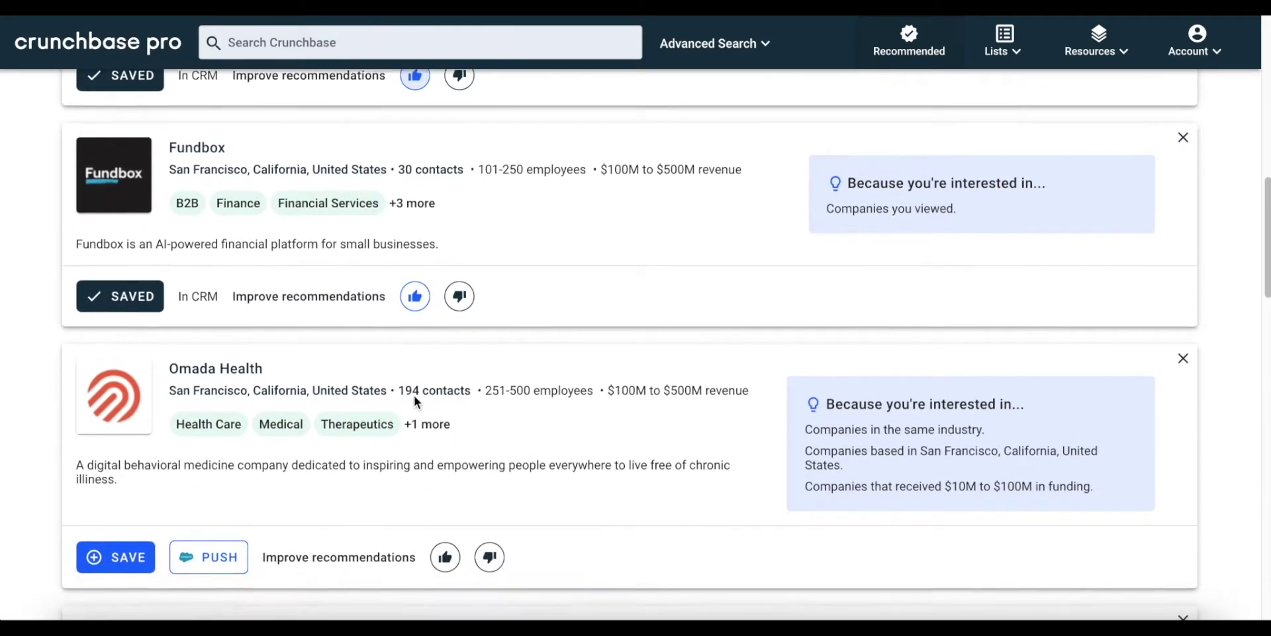
scroll(414, 396, "down", 1)
scroll(414, 395, "down", 3)
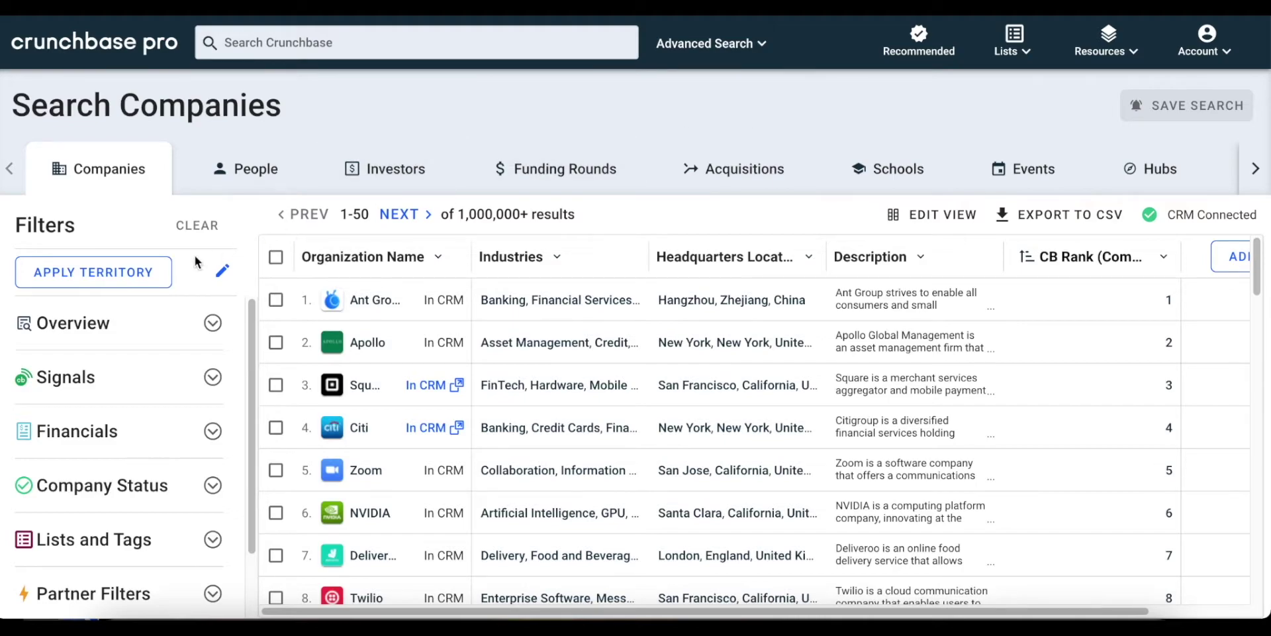
Apply the territory, filter last funding to Series C, D and E (97 results), and open Vida Health
left_click(125, 275)
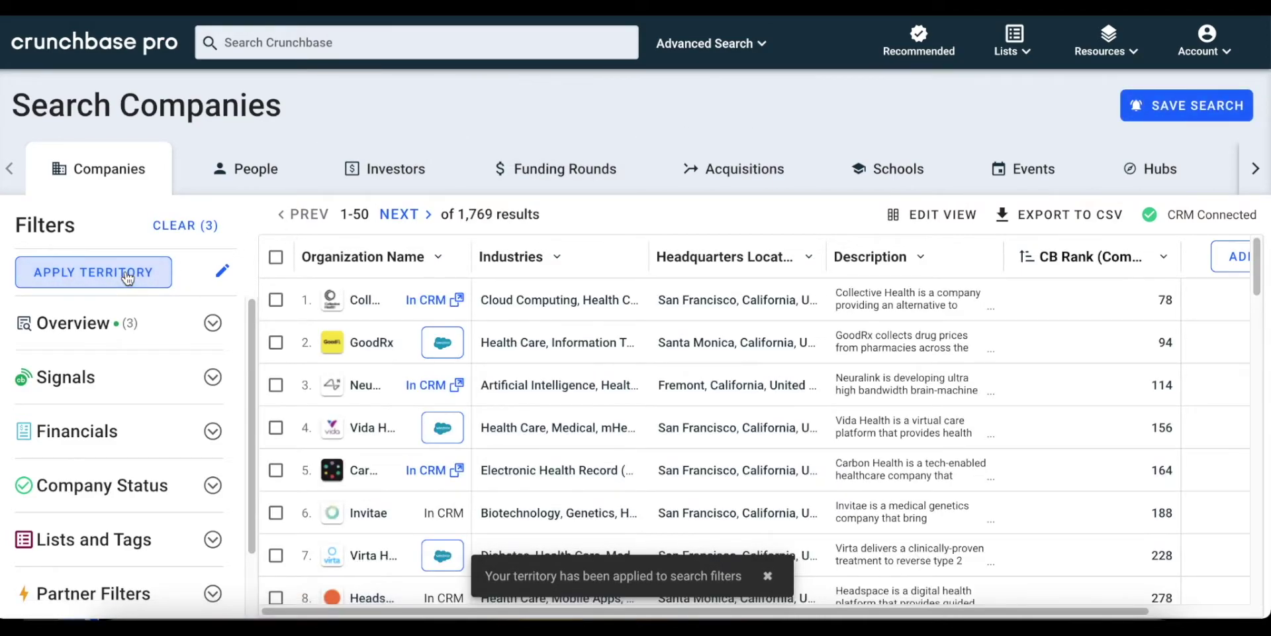
left_click(129, 432)
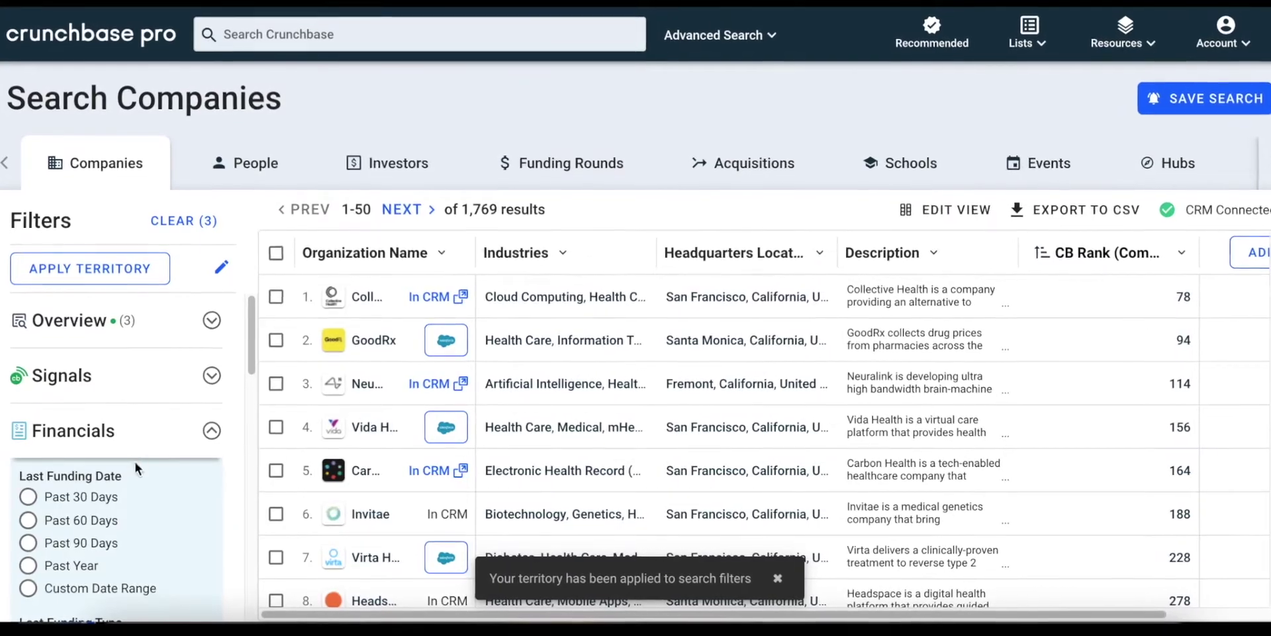
scroll(137, 472, "down", 1)
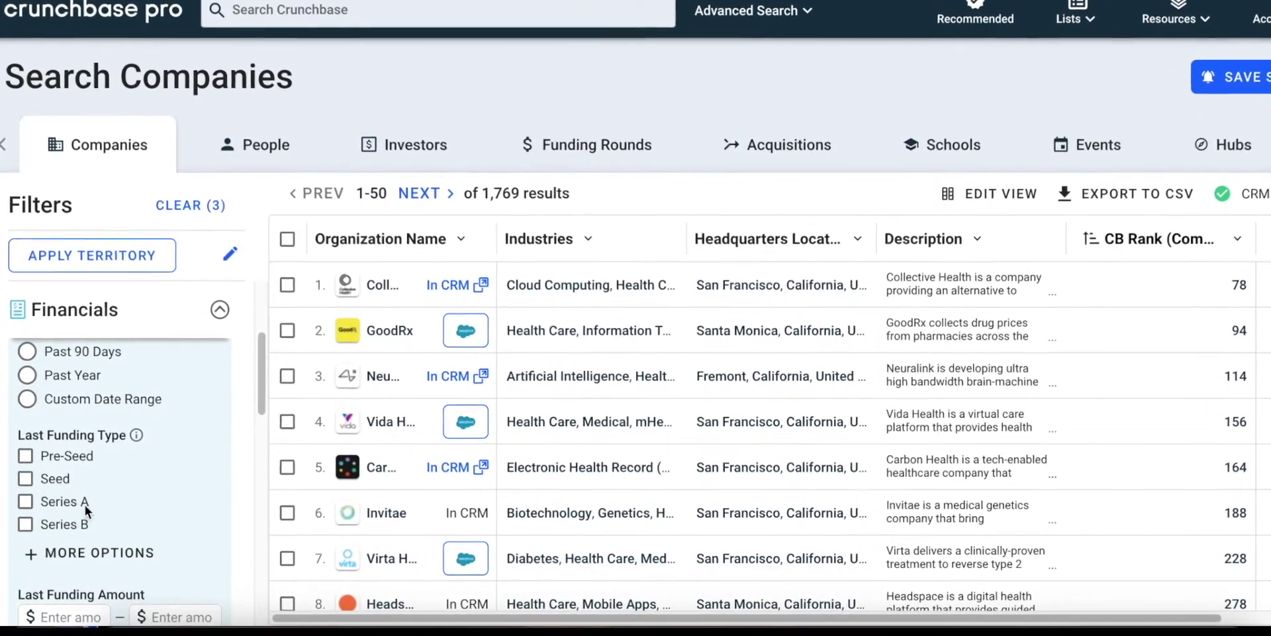
left_click(50, 545)
scroll(60, 523, "down", 1)
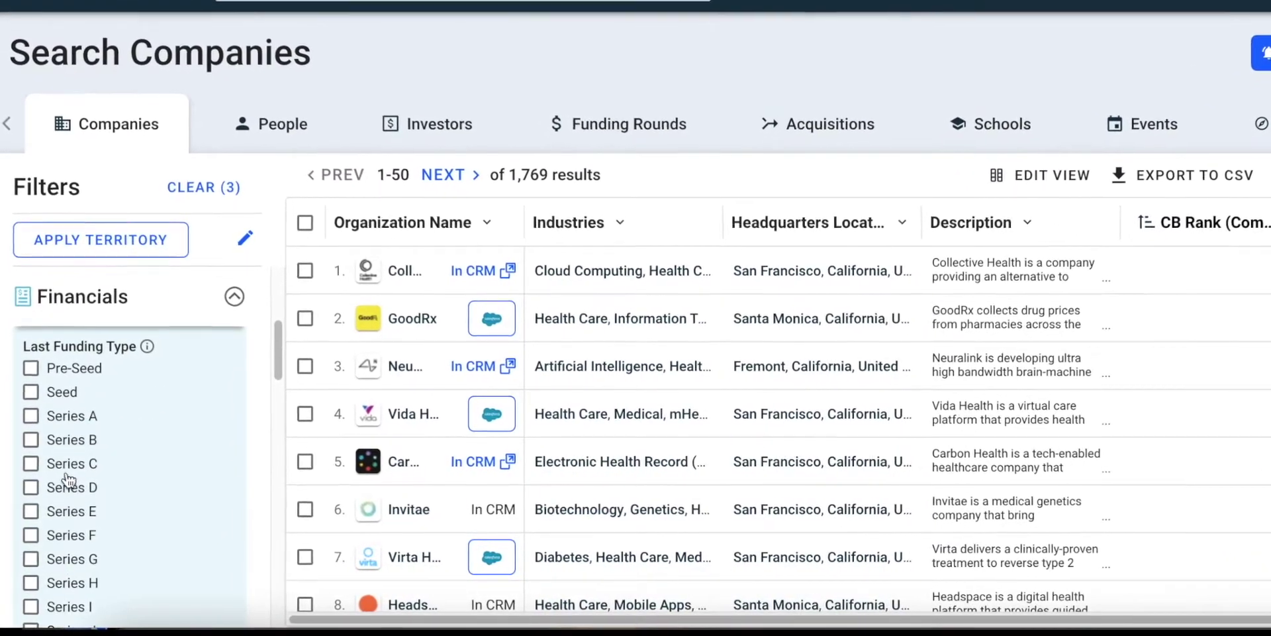
left_click(67, 466)
left_click(68, 485)
left_click(70, 510)
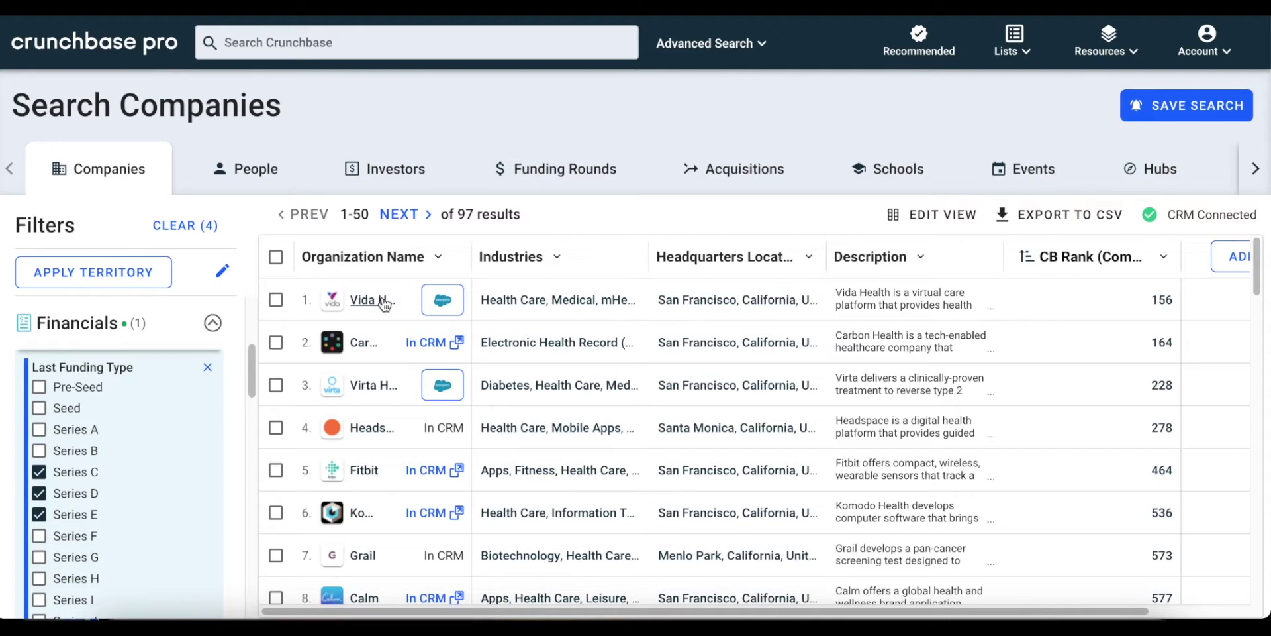
left_click(371, 300)
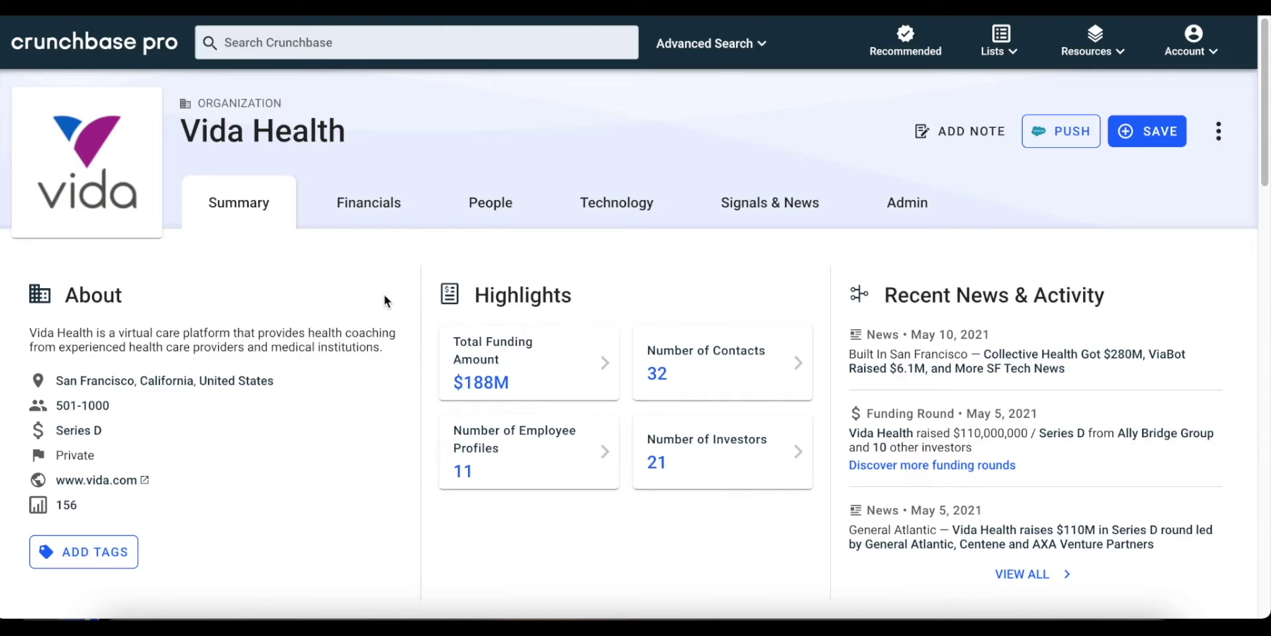
left_click(375, 211)
scroll(384, 308, "down", 6)
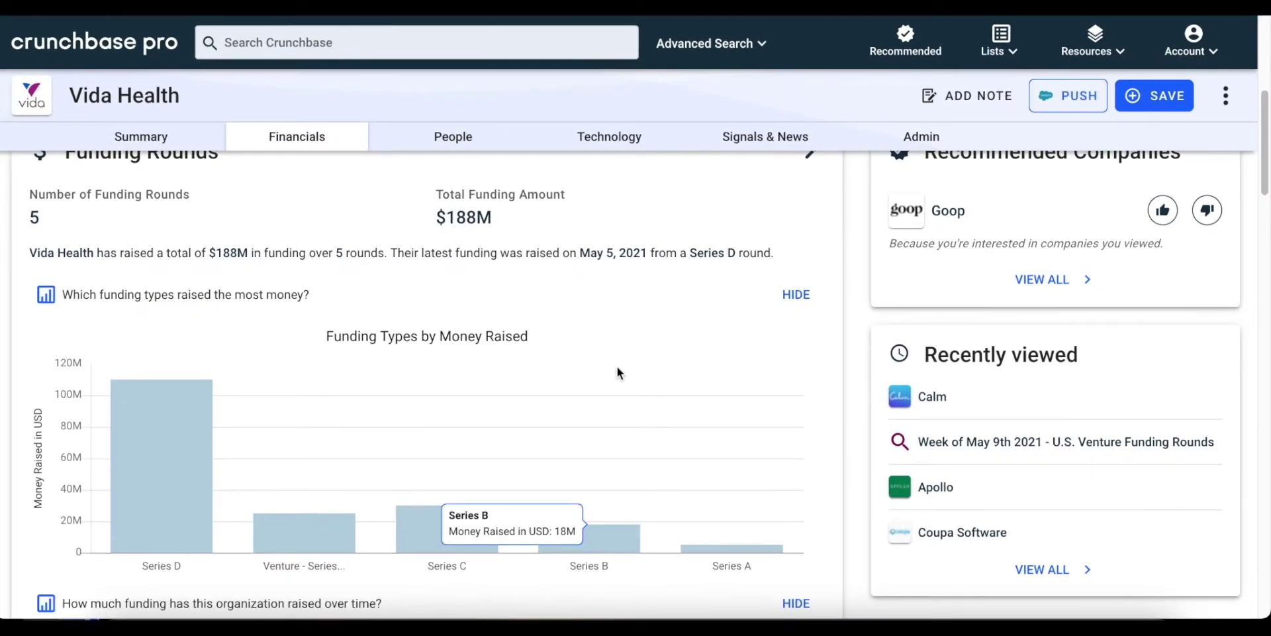
scroll(673, 348, "down", 3)
scroll(673, 347, "down", 5)
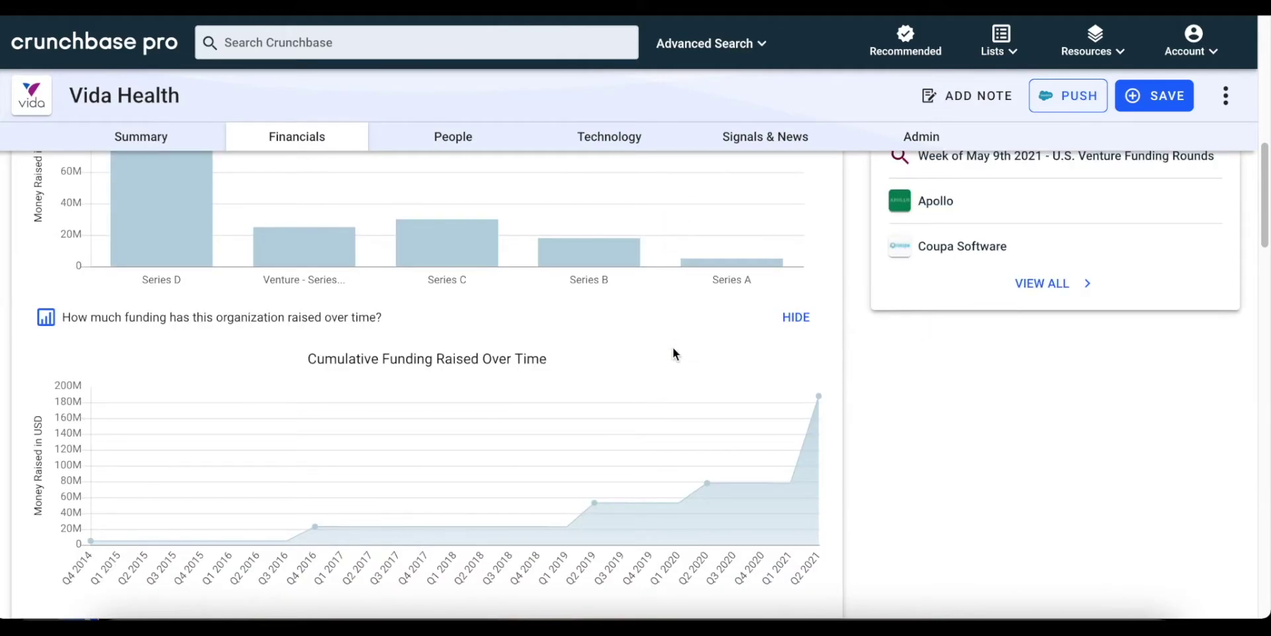
scroll(674, 347, "down", 1)
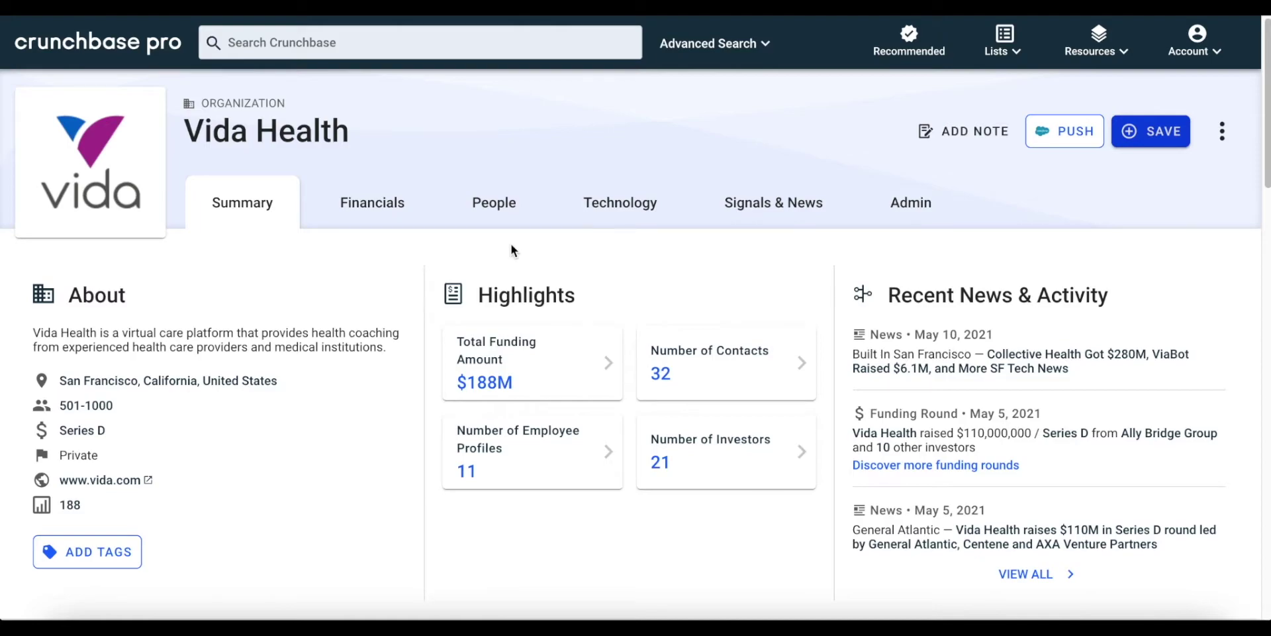
Save Vida Health to a new list 'For sales outreach' with weekly email notifications
left_click(1144, 140)
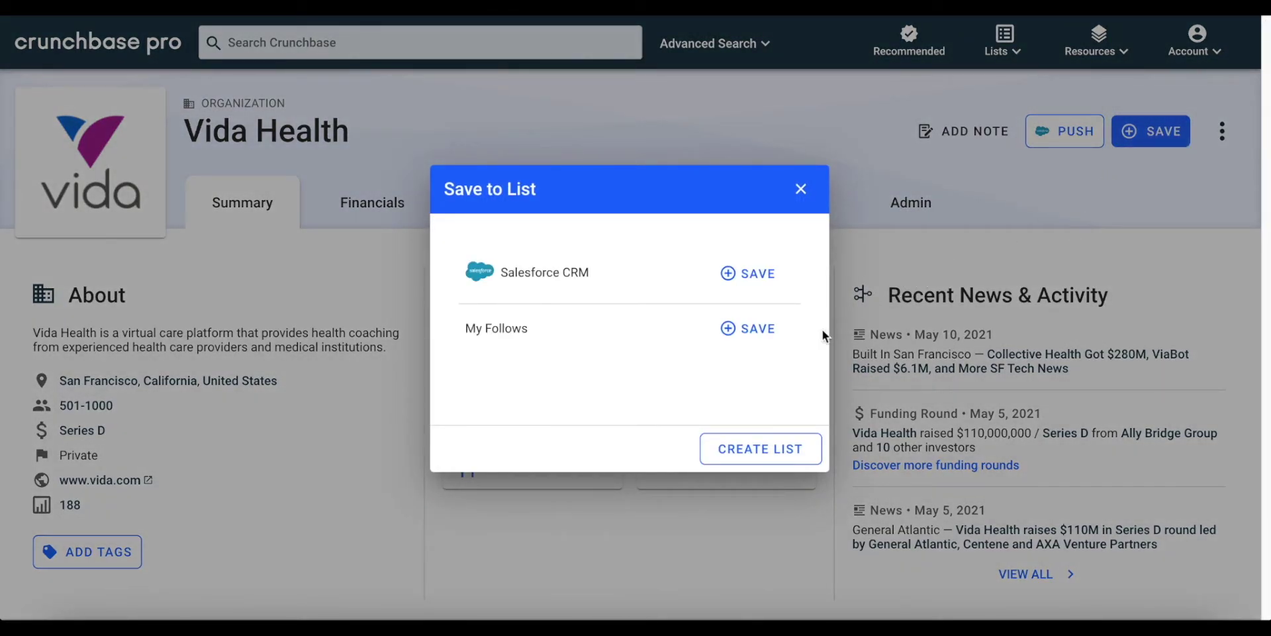
left_click(768, 450)
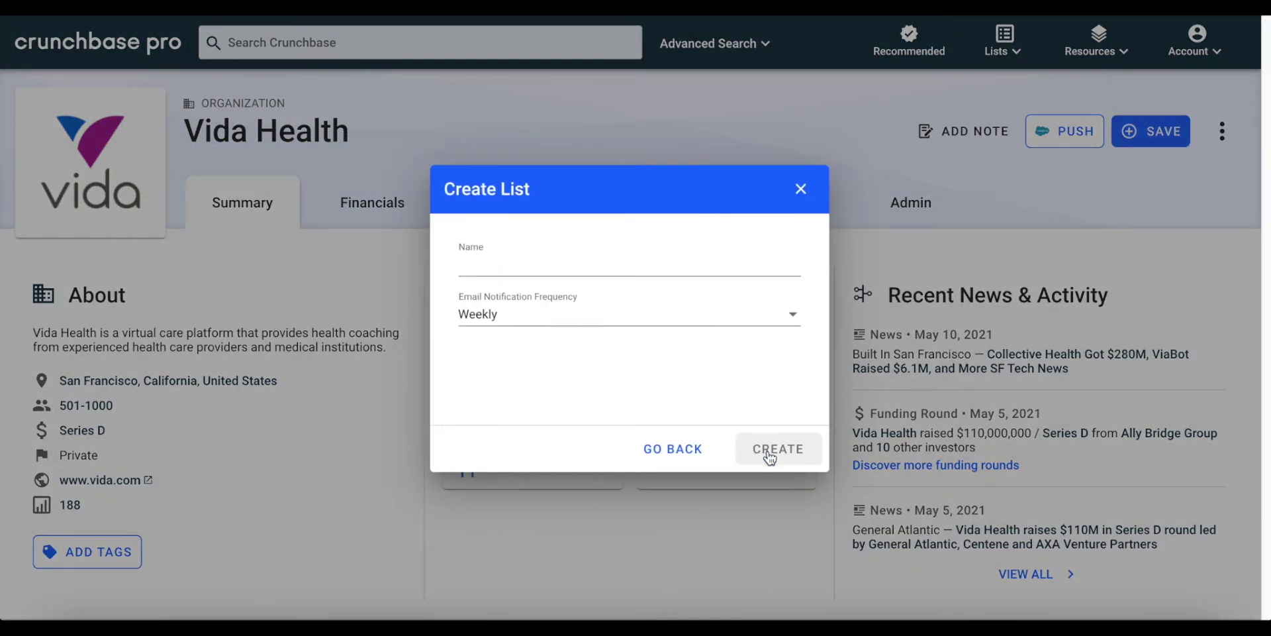
left_click(697, 264)
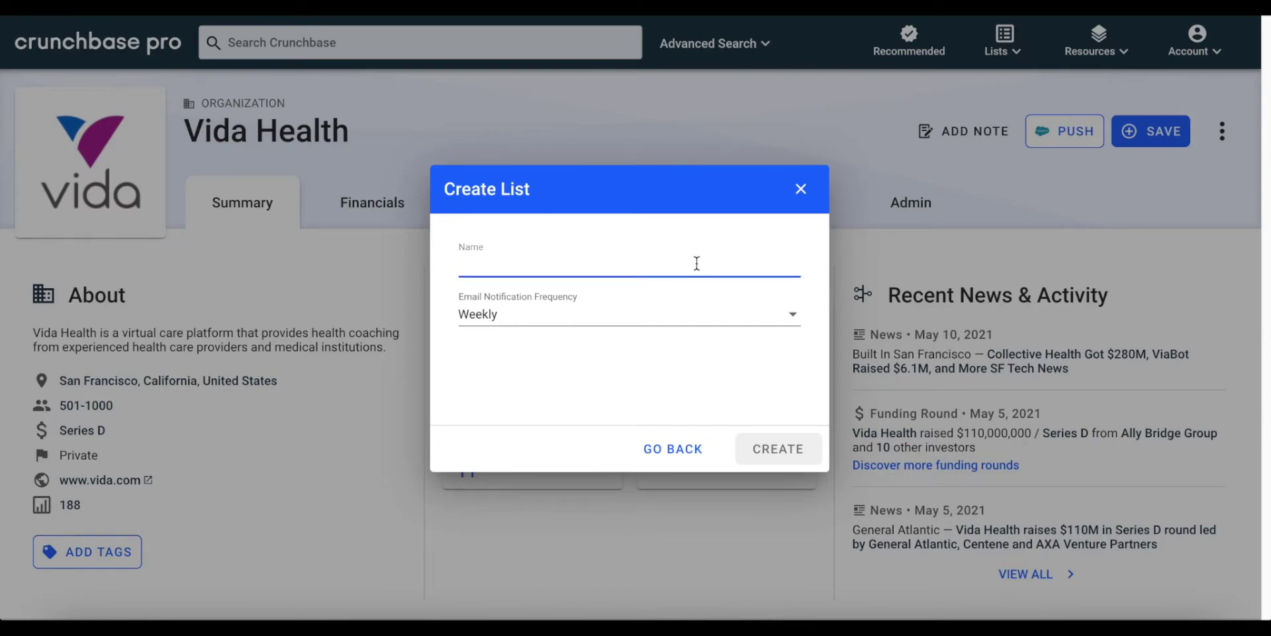
type("For sales outreach")
left_click(693, 318)
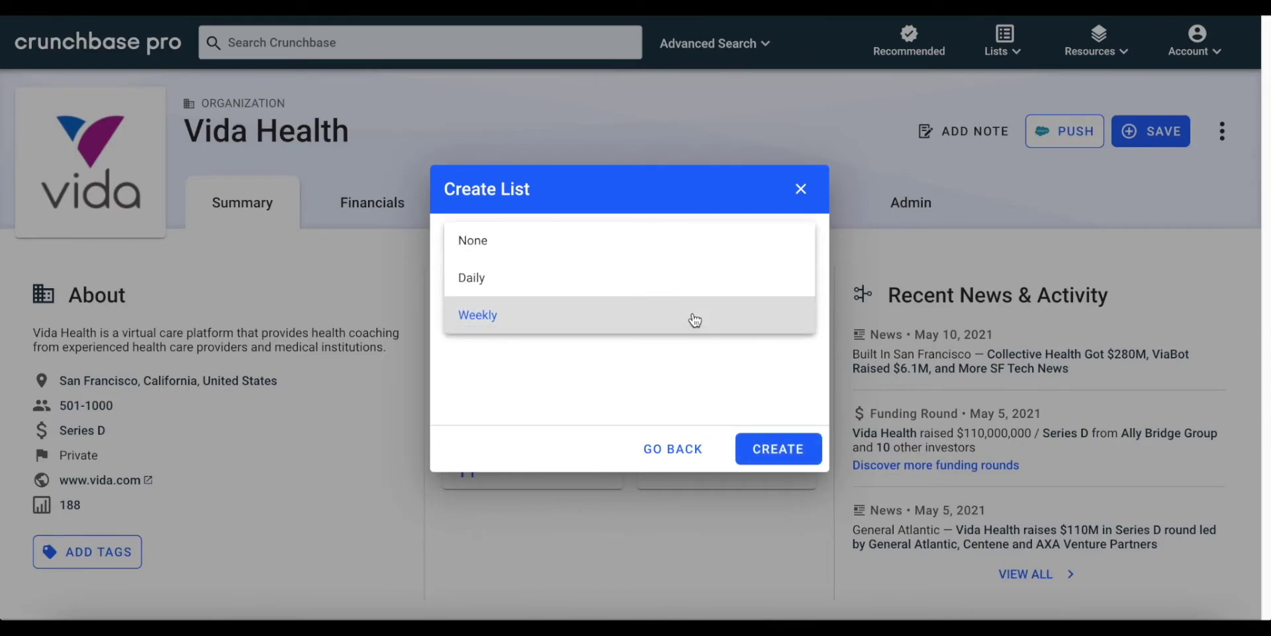
left_click(697, 374)
left_click(757, 448)
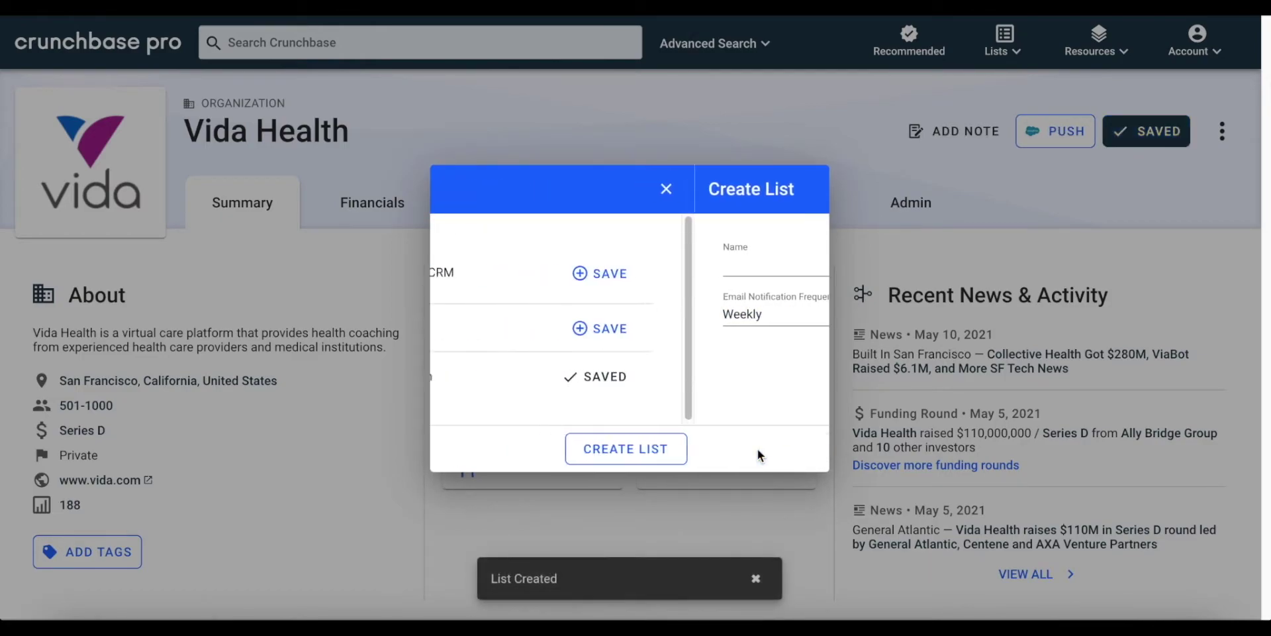
left_click(803, 188)
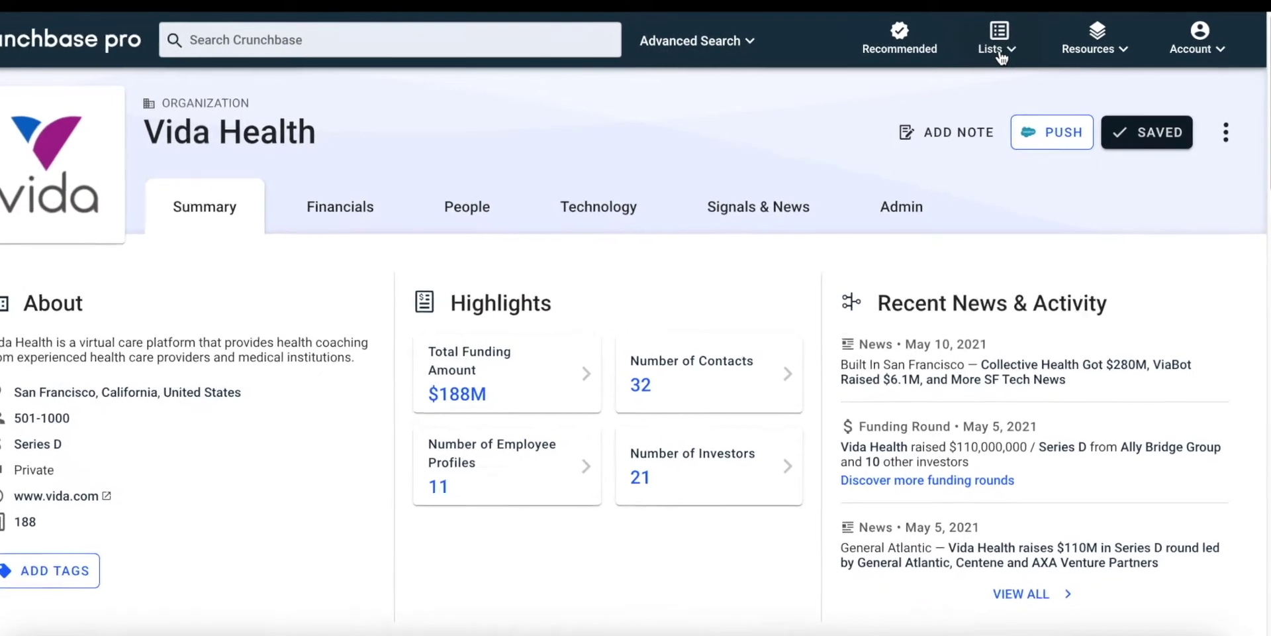
View the 'For sales outreach' list from All Lists, showing Vida Health as its one entry
left_click(1000, 53)
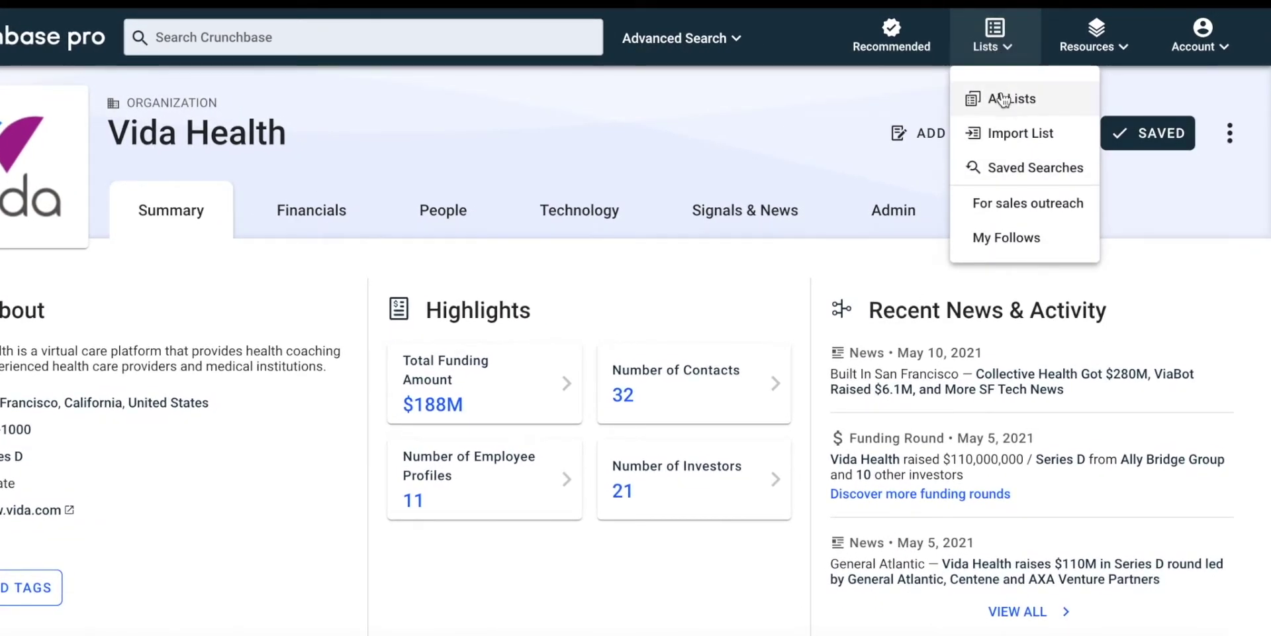
left_click(1004, 100)
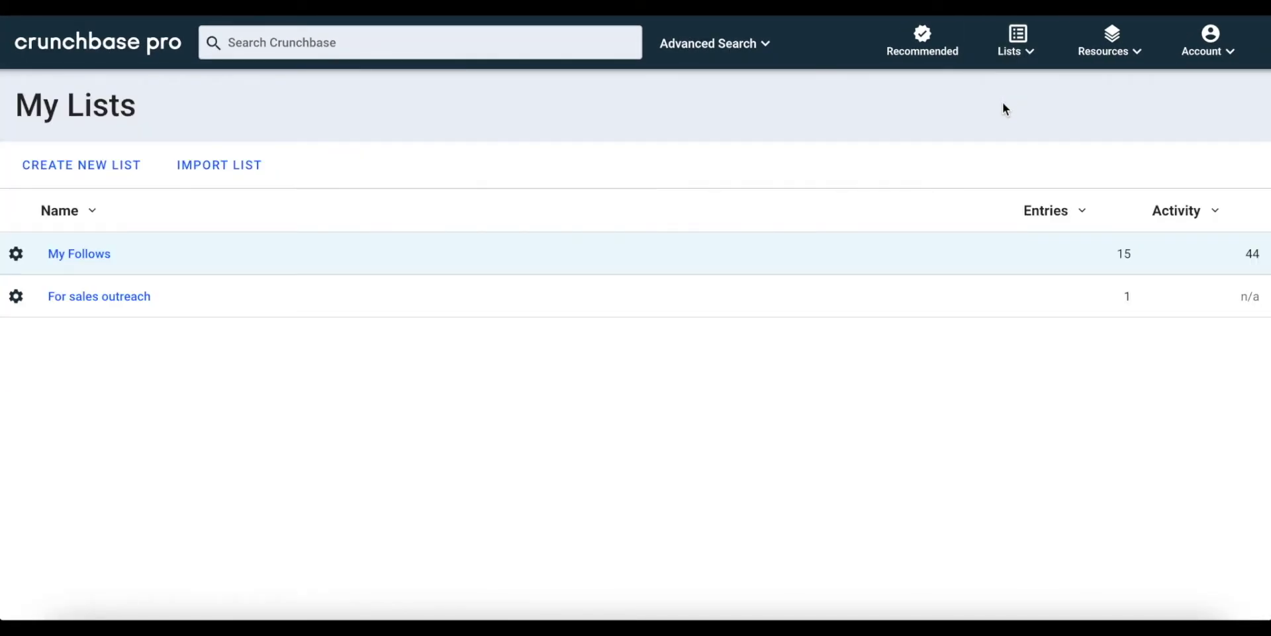
left_click(147, 297)
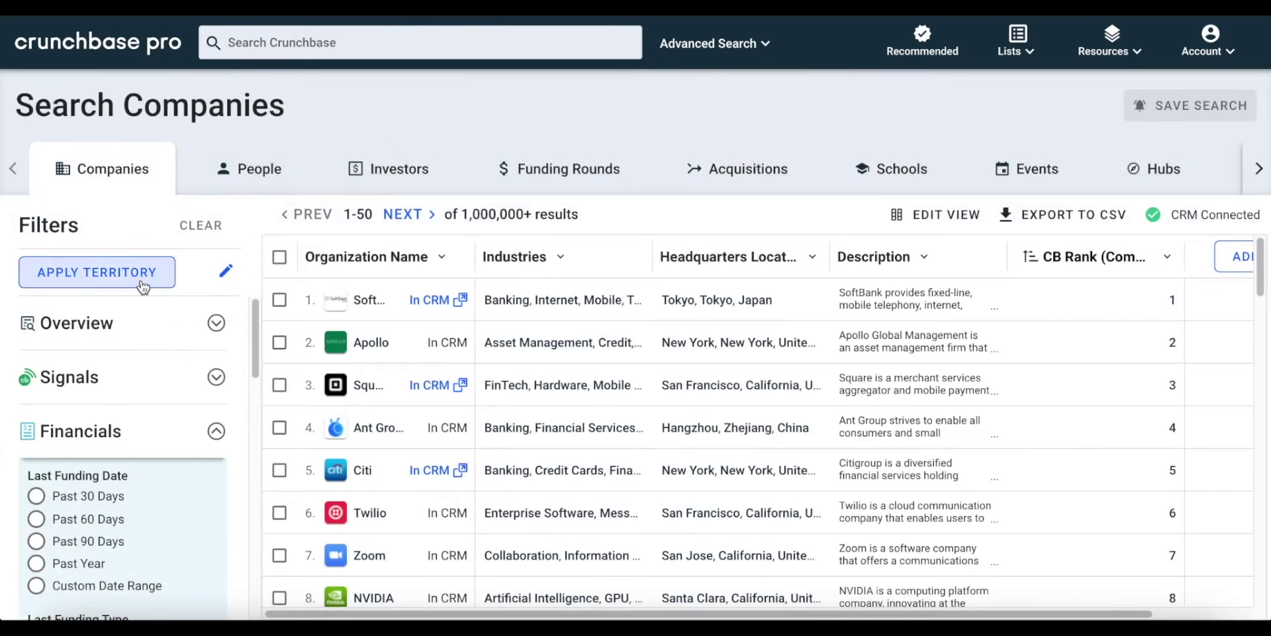
Apply the territory filter and add GoodRx to the 'For sales outreach' list
left_click(142, 285)
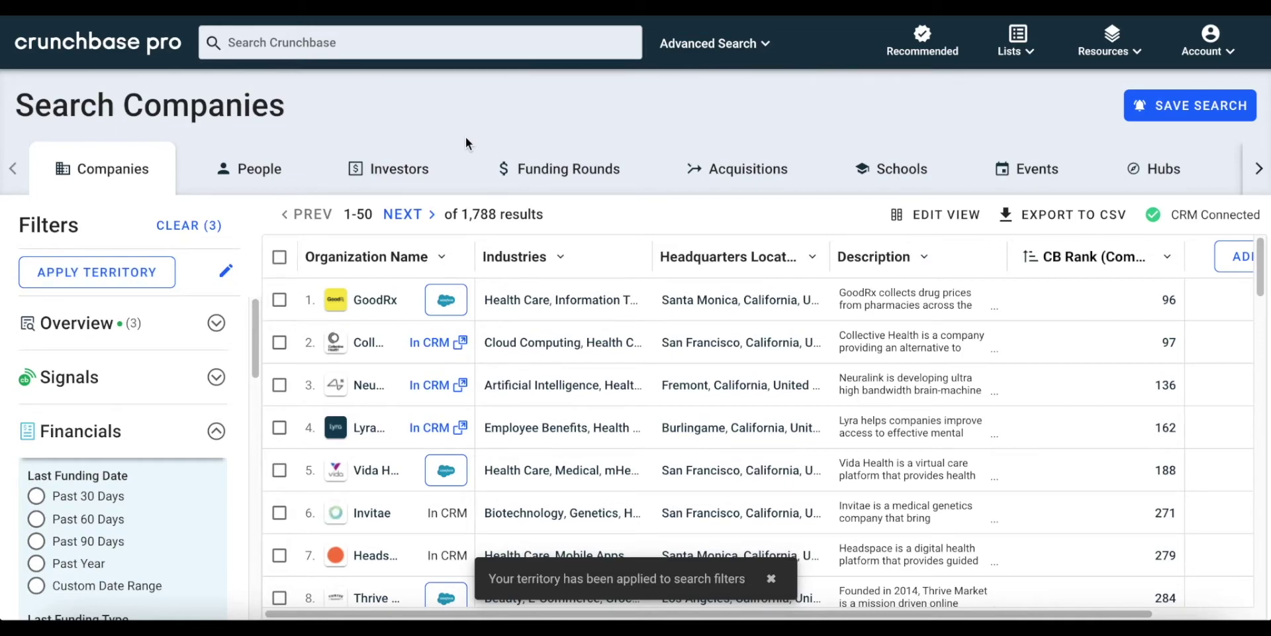
left_click(278, 301)
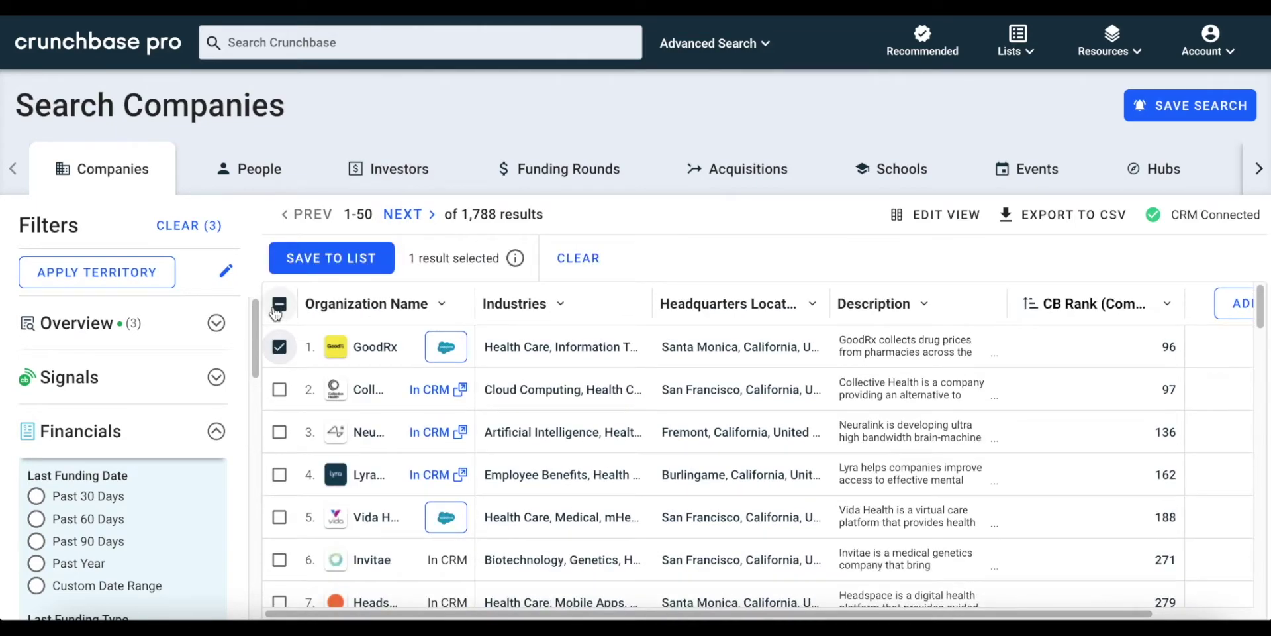
left_click(336, 259)
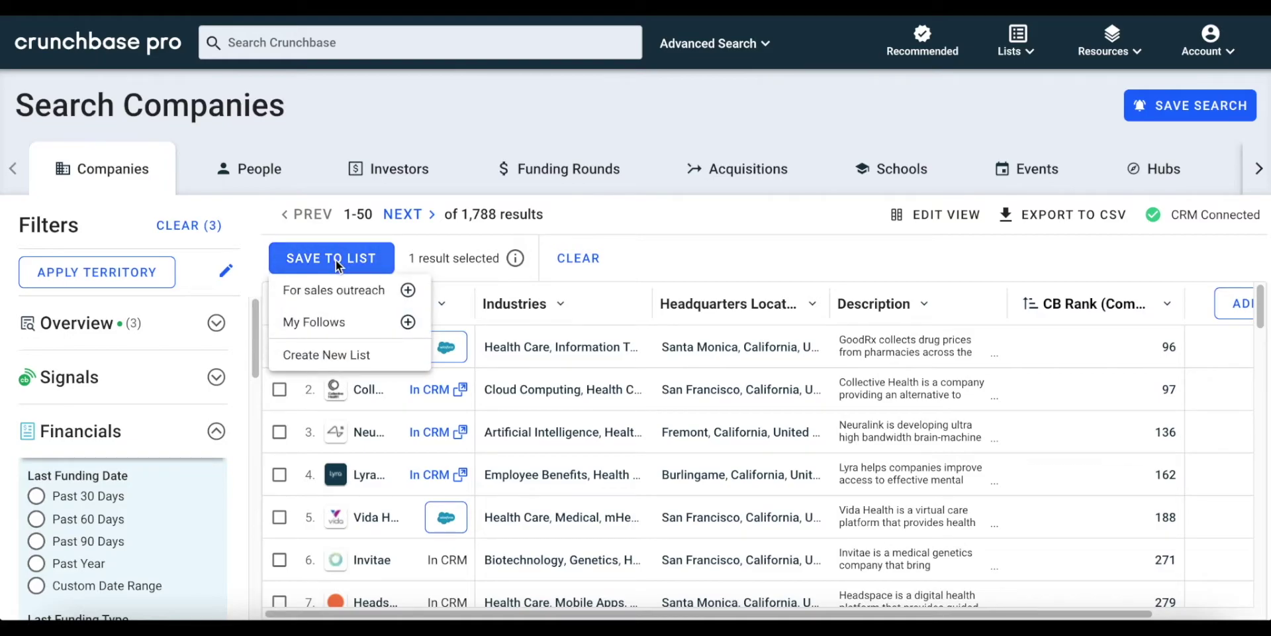
left_click(337, 289)
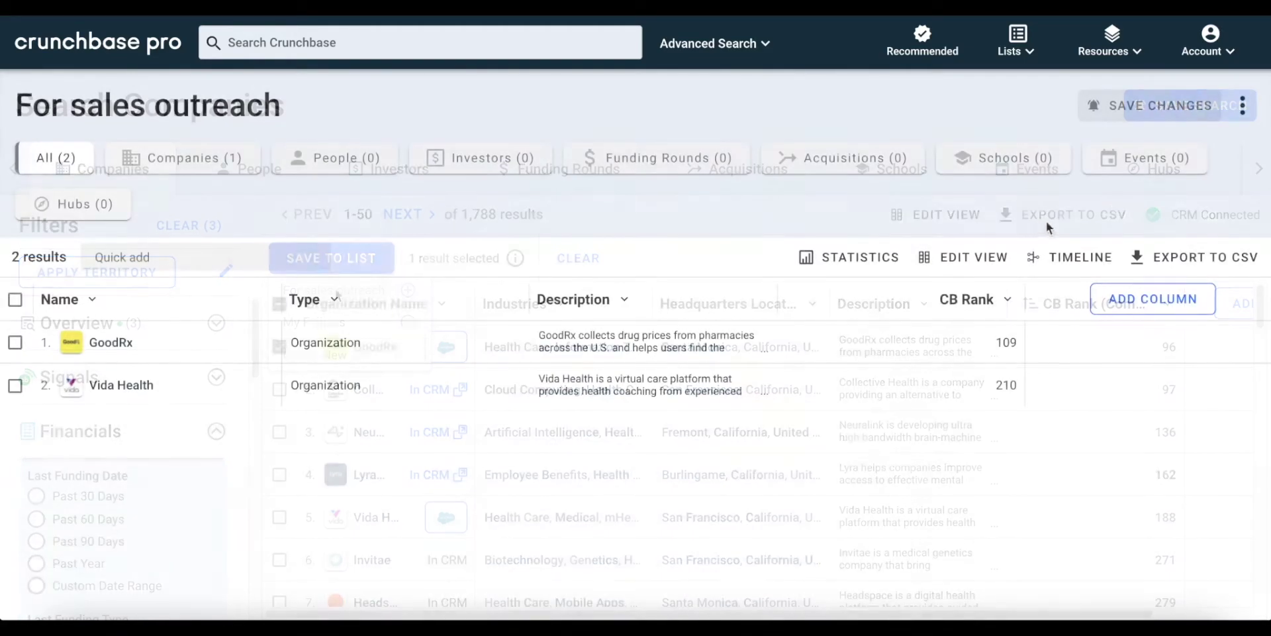
Switch the list's Acquisitions, Funds Raised and Funding Rounds alerts to daily and save
left_click(1243, 106)
left_click(1229, 141)
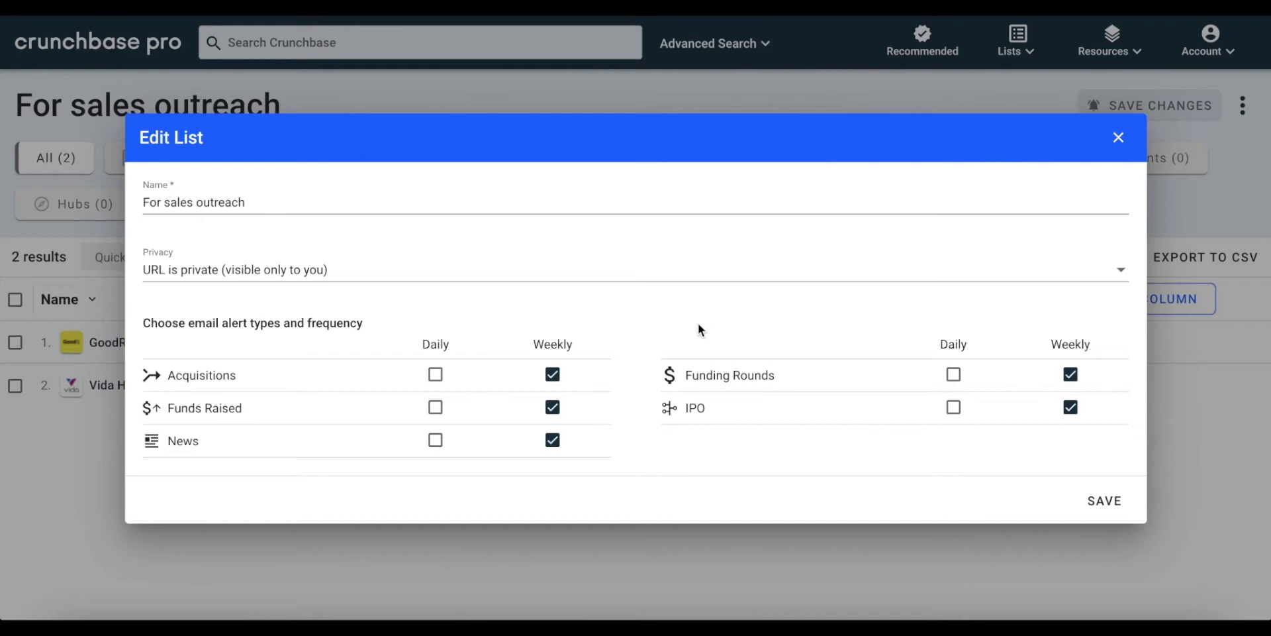
left_click(436, 375)
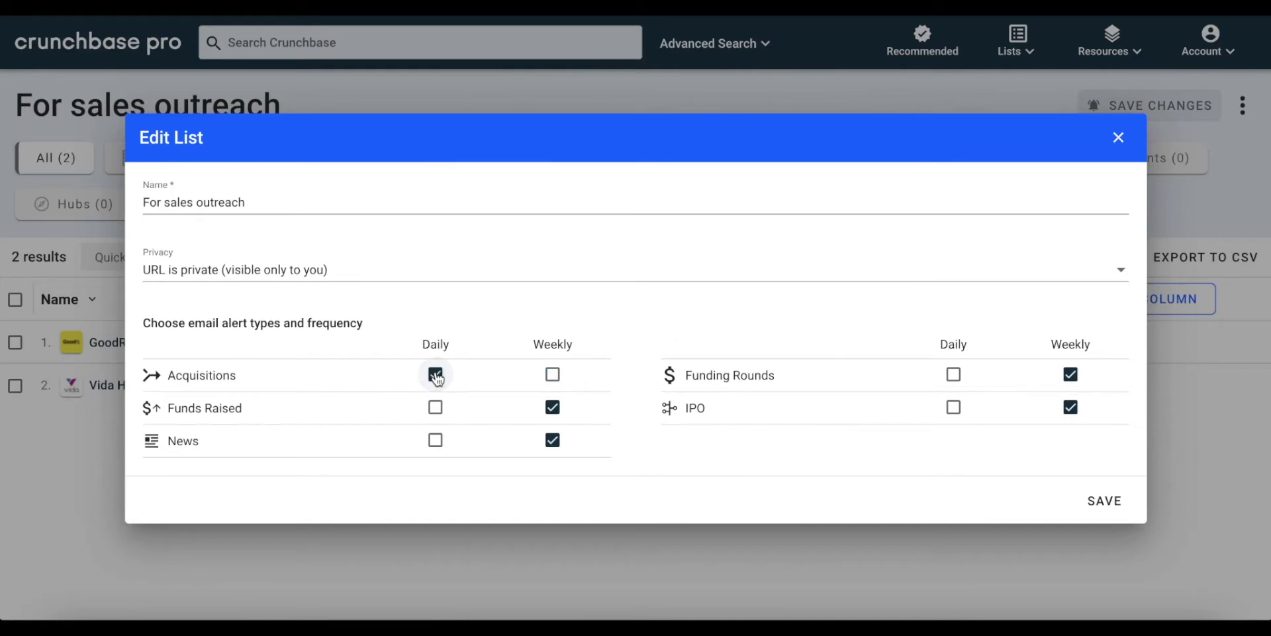
left_click(435, 408)
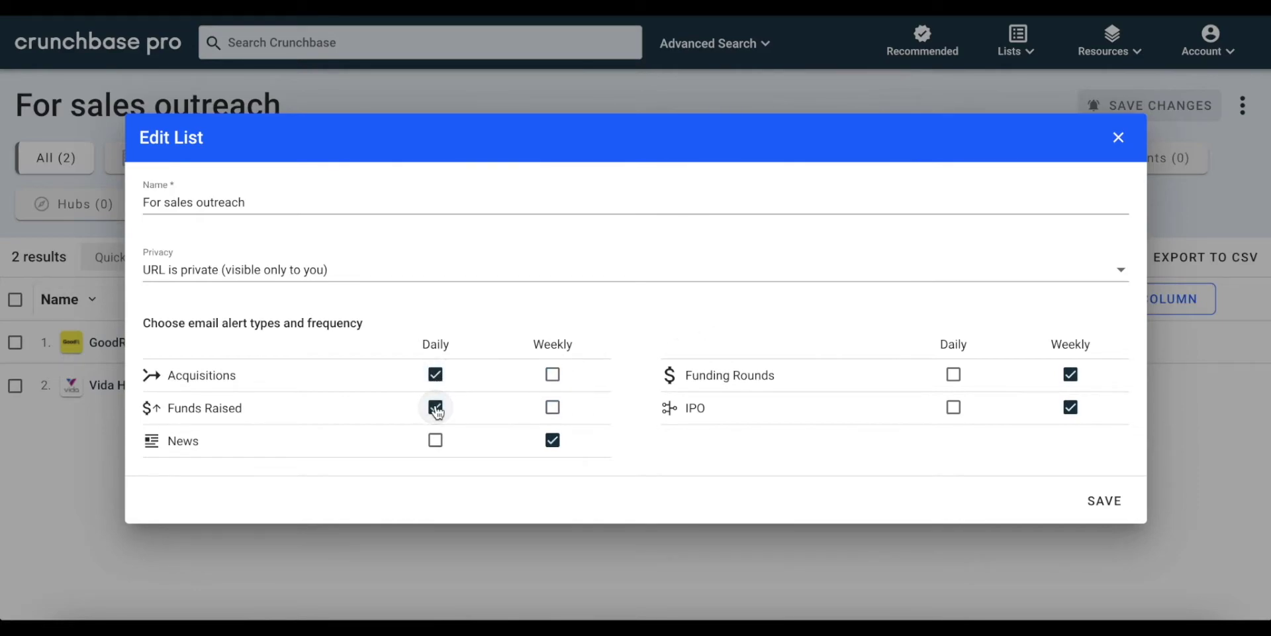
left_click(954, 375)
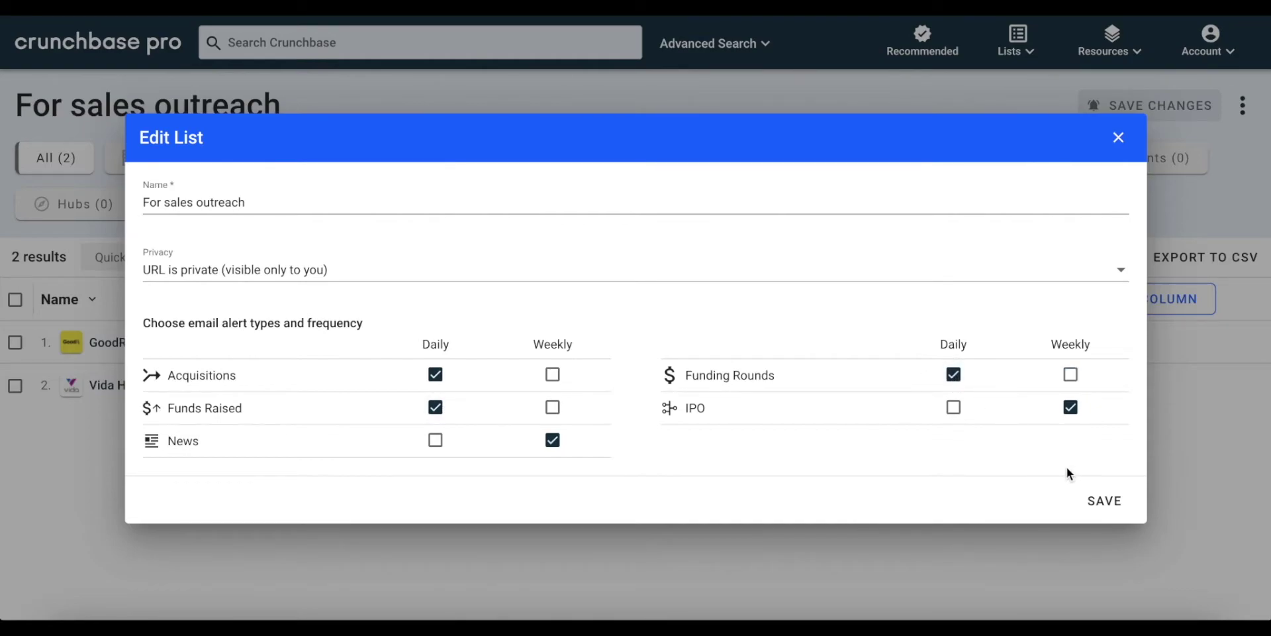
left_click(1094, 498)
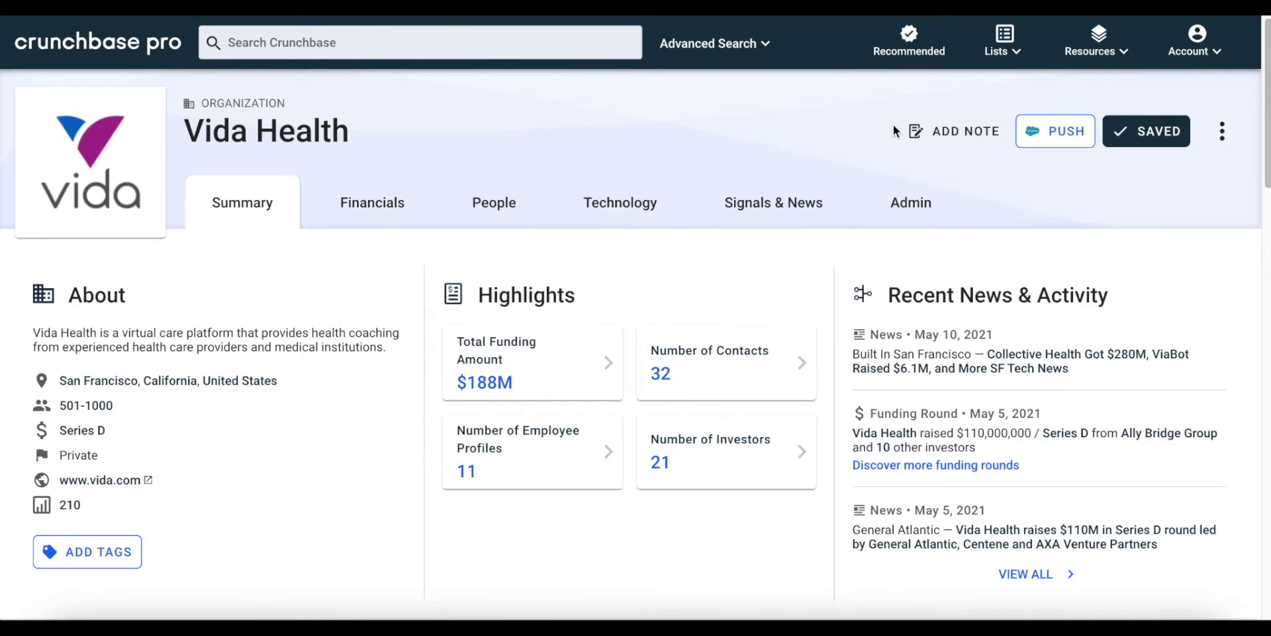
Share a team note on Vida Health about healthy financials and heavy planned marketing investment, then begin tagging it
left_click(923, 134)
left_click(926, 120)
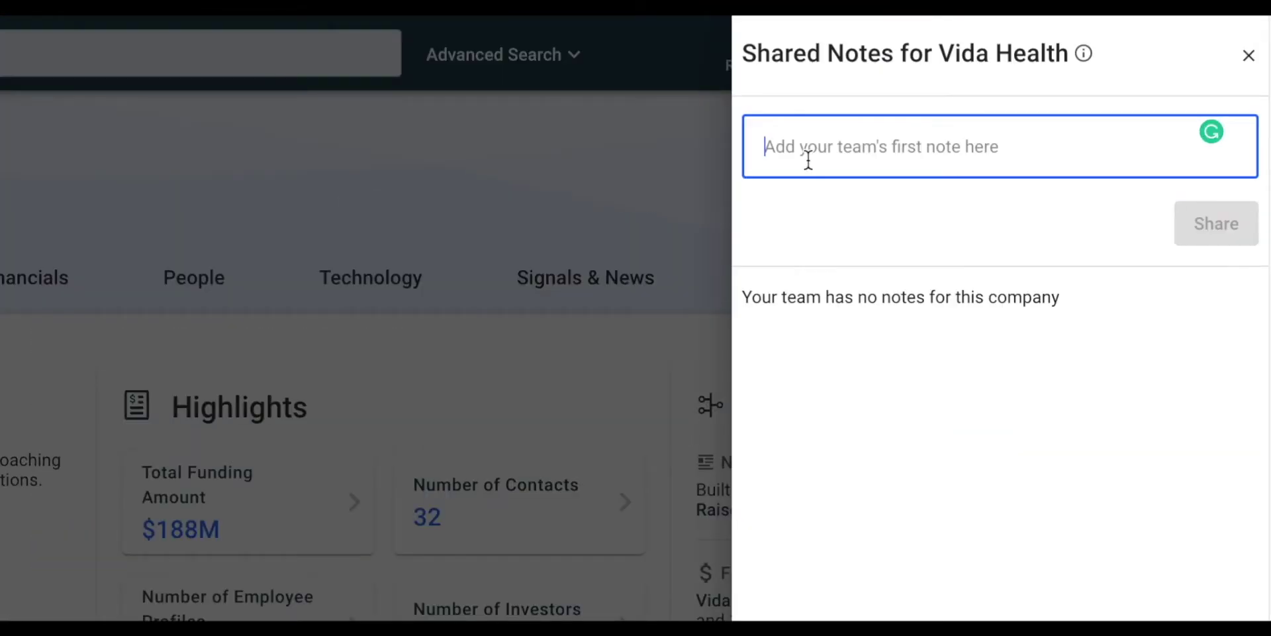
type("Solid company. Healthy financials. Raised a big round. According to reports, they’re going to invest heavily in marketing and growing their team. Cherie may have a connection at this company since she used to work there.")
left_click(1188, 288)
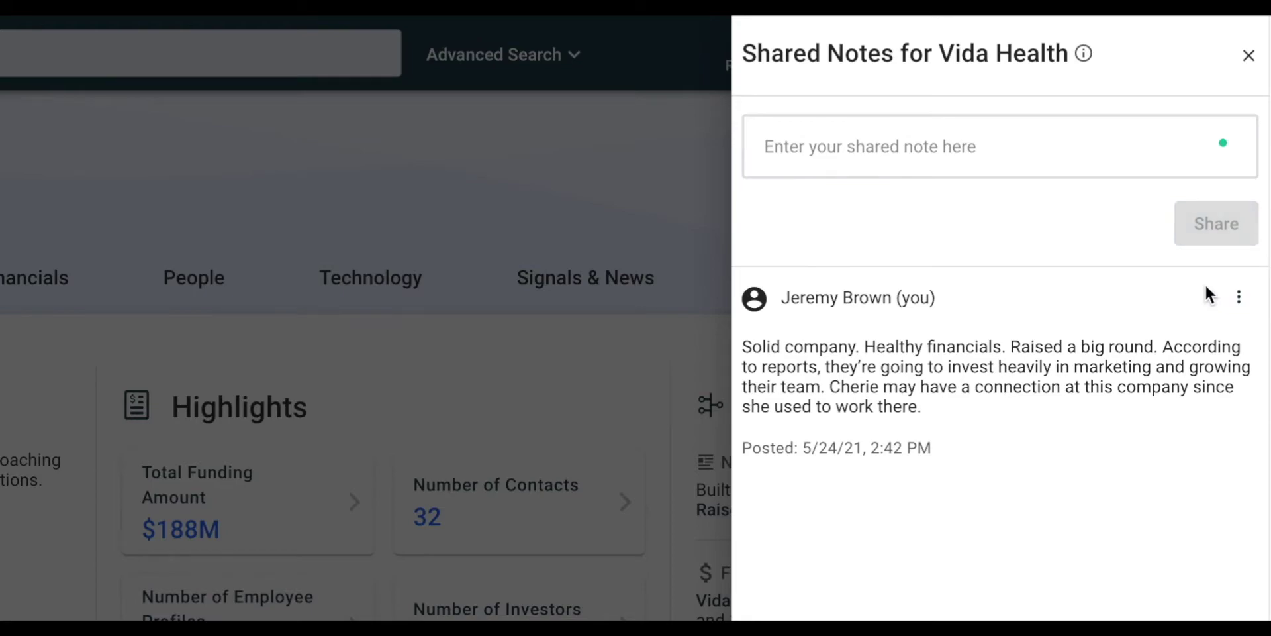
left_click(1249, 55)
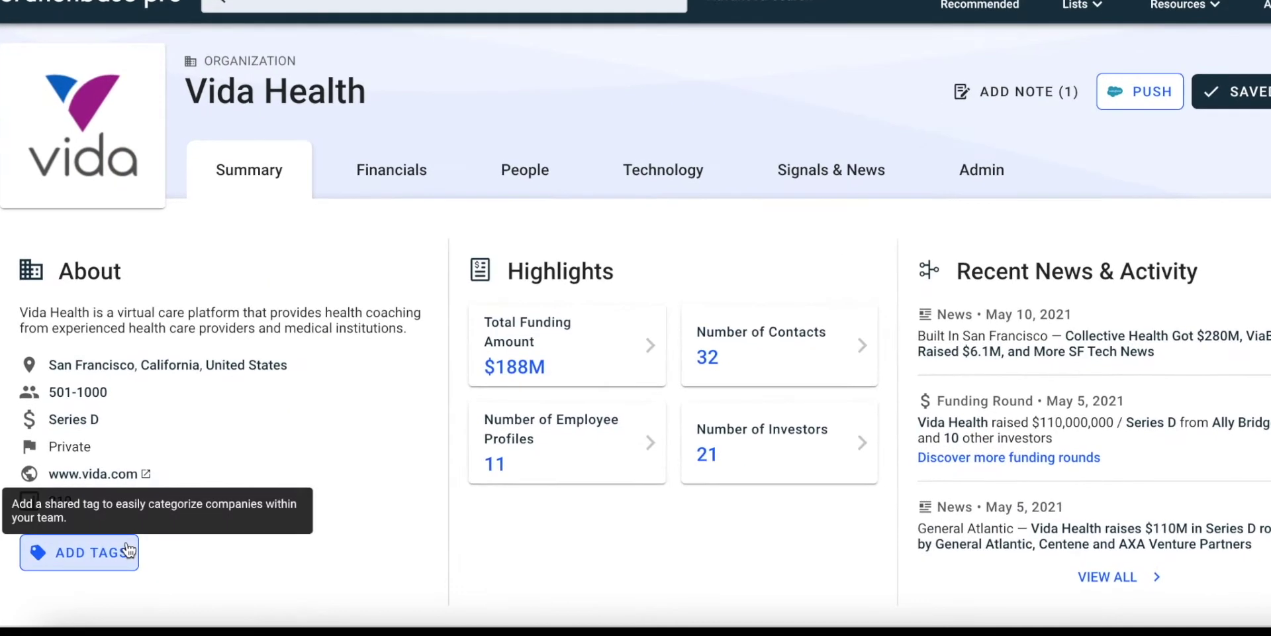
left_click(132, 550)
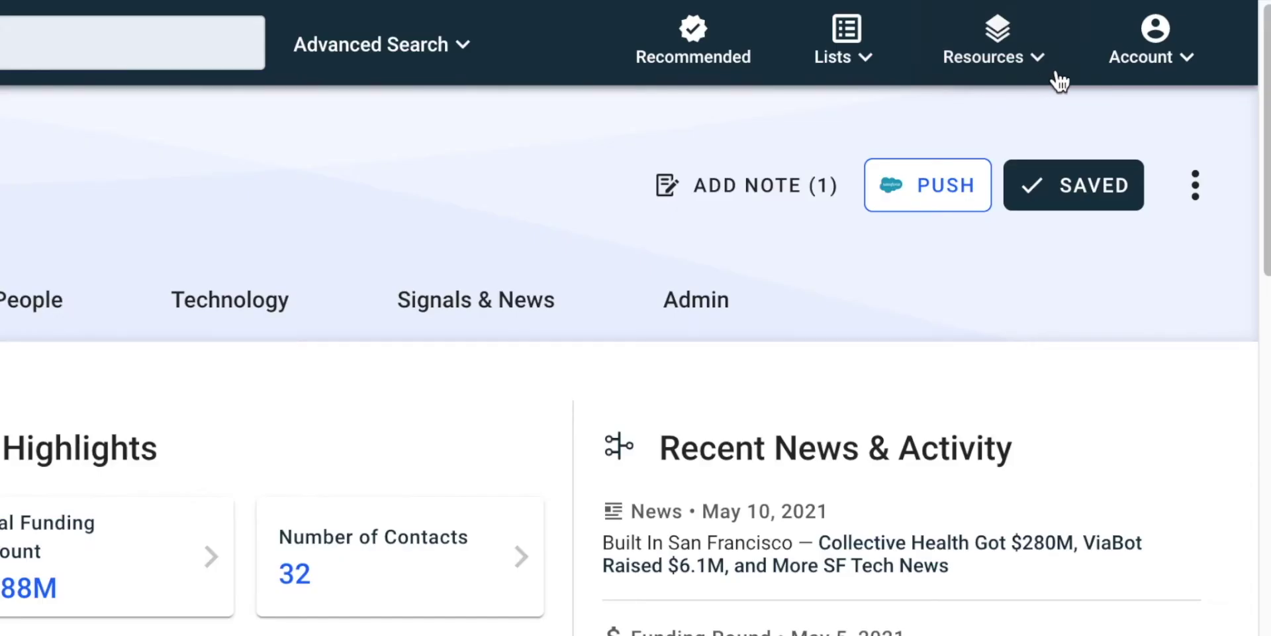
Review the team's Shared Tags in Account Settings and start creating a new shared tag
left_click(1186, 57)
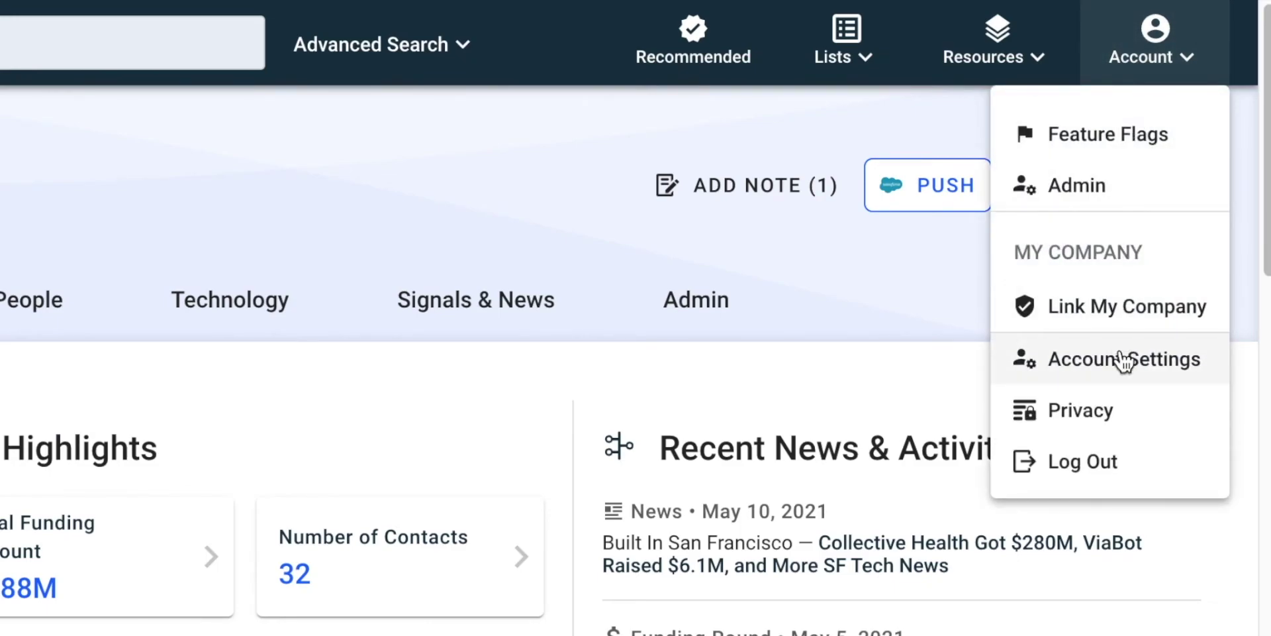
left_click(1126, 360)
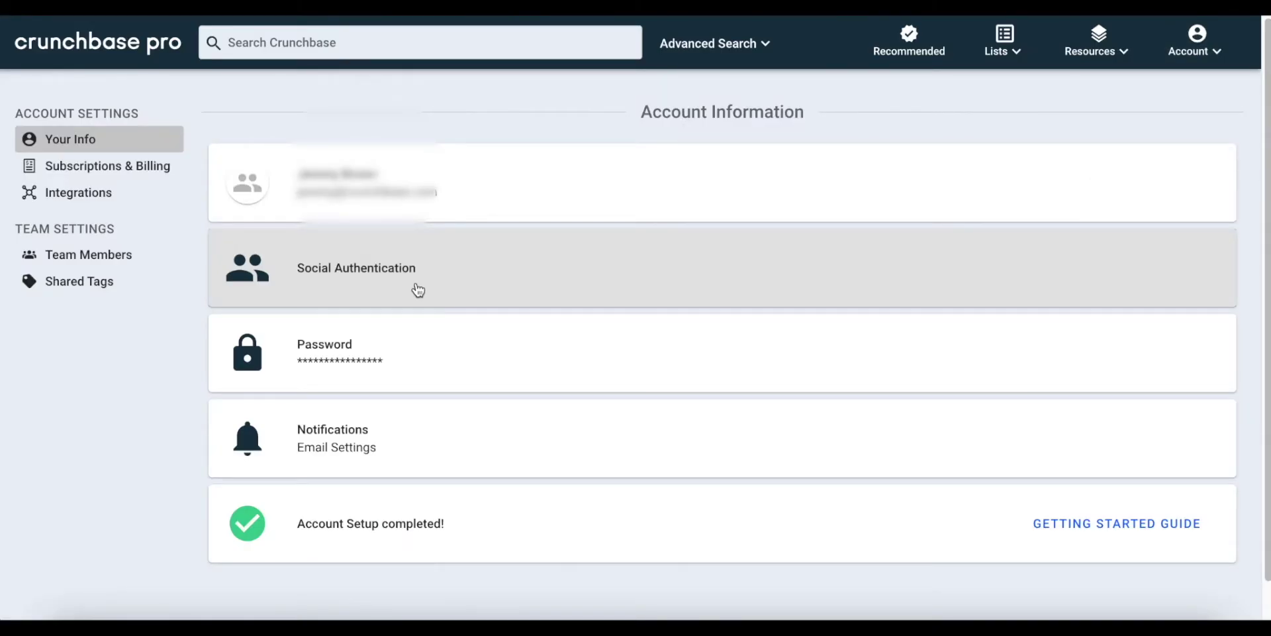
left_click(128, 280)
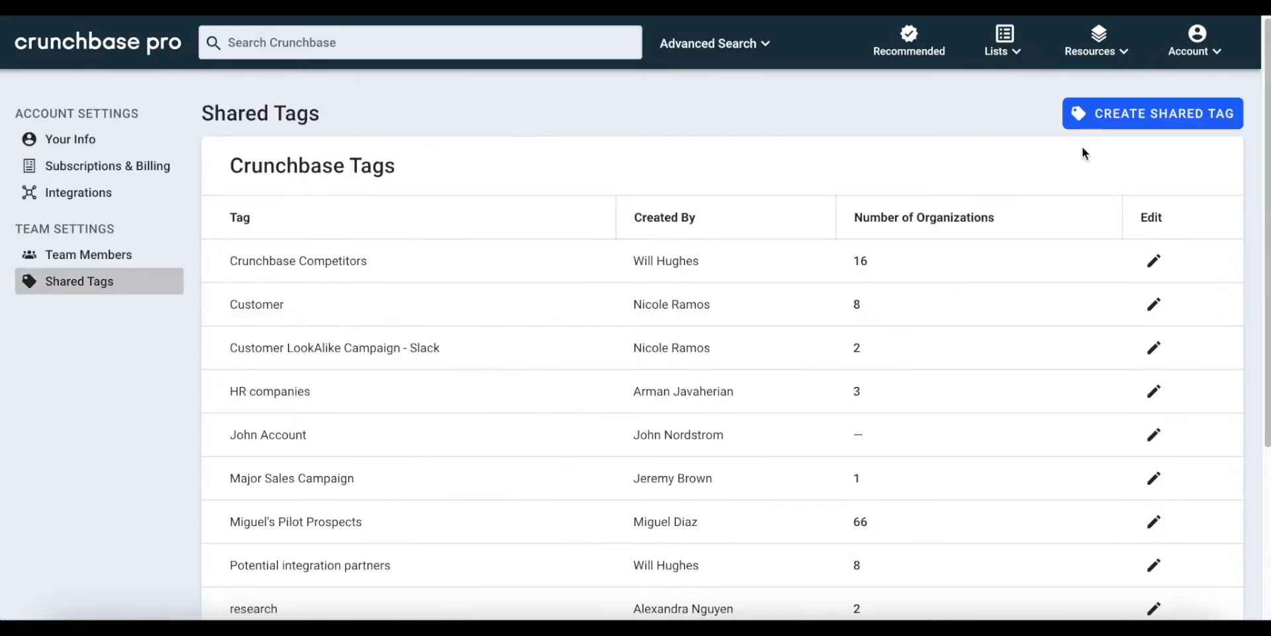
left_click(1124, 118)
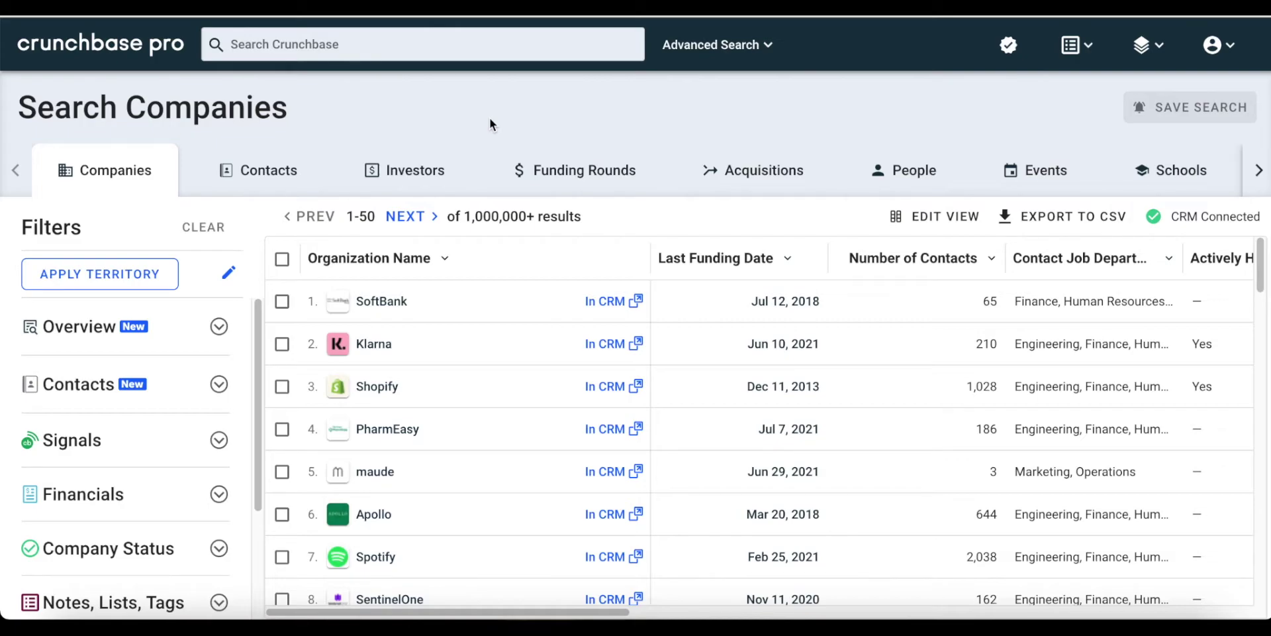
Filter companies to my territory, to those with contacts, and to contacts in the Marketing department
left_click(186, 390)
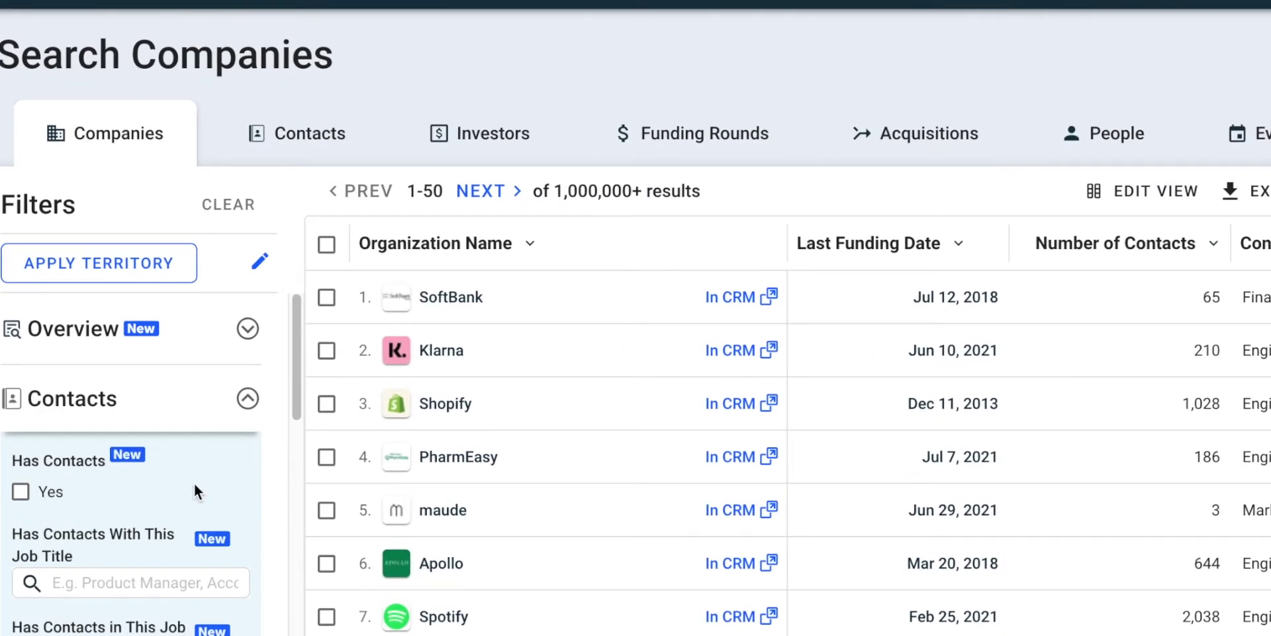
scroll(196, 487, "down", 3)
scroll(195, 487, "down", 5)
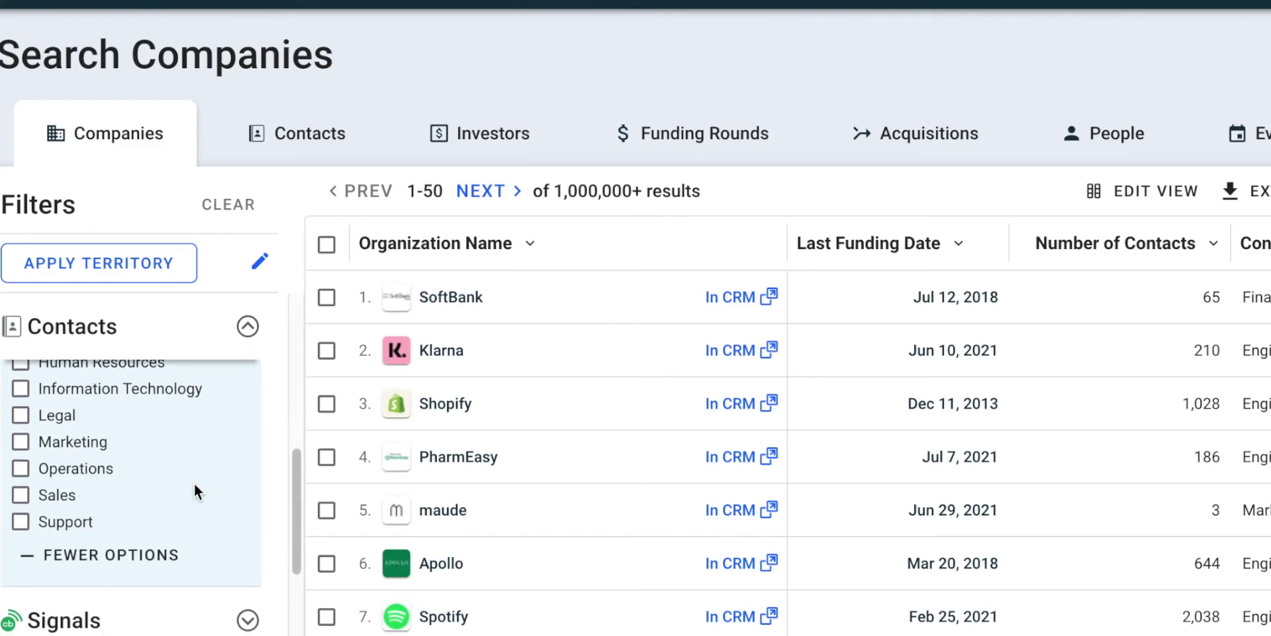
scroll(194, 482, "up", 2)
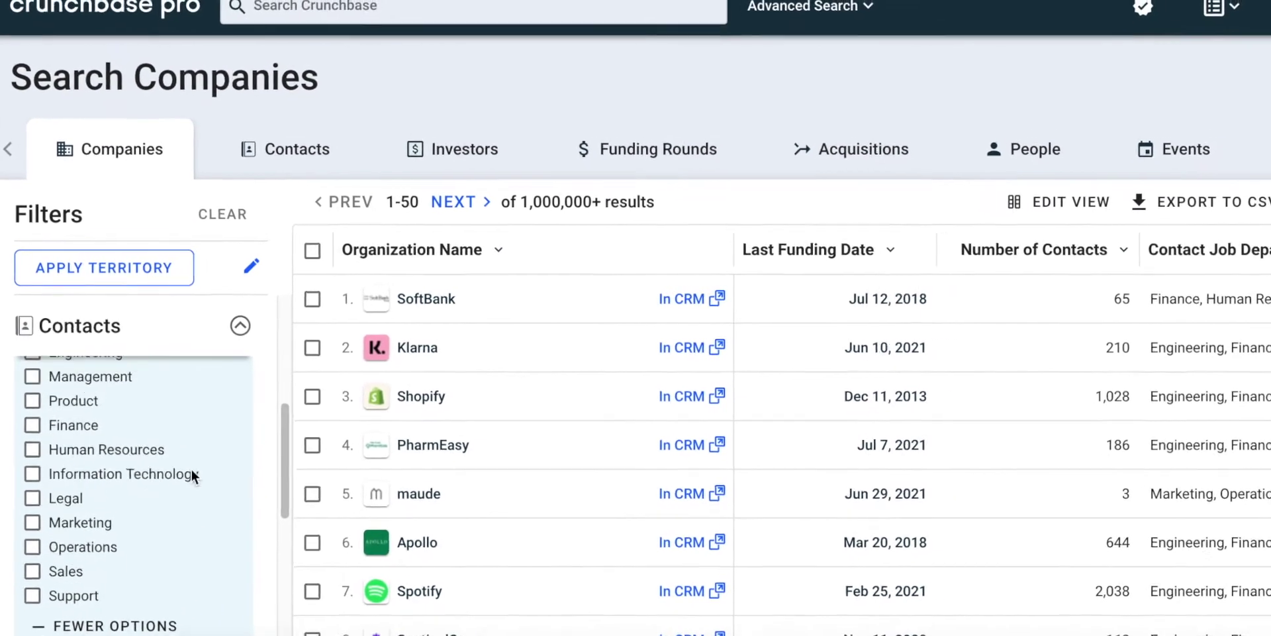
scroll(192, 474, "up", 5)
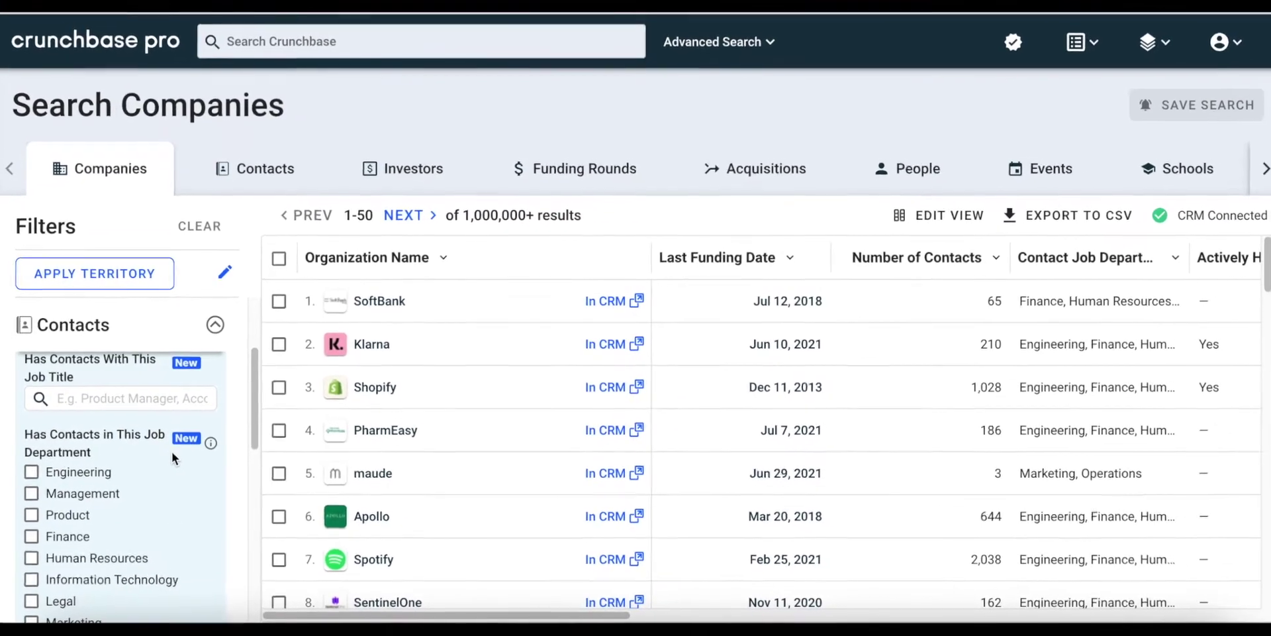
left_click(151, 276)
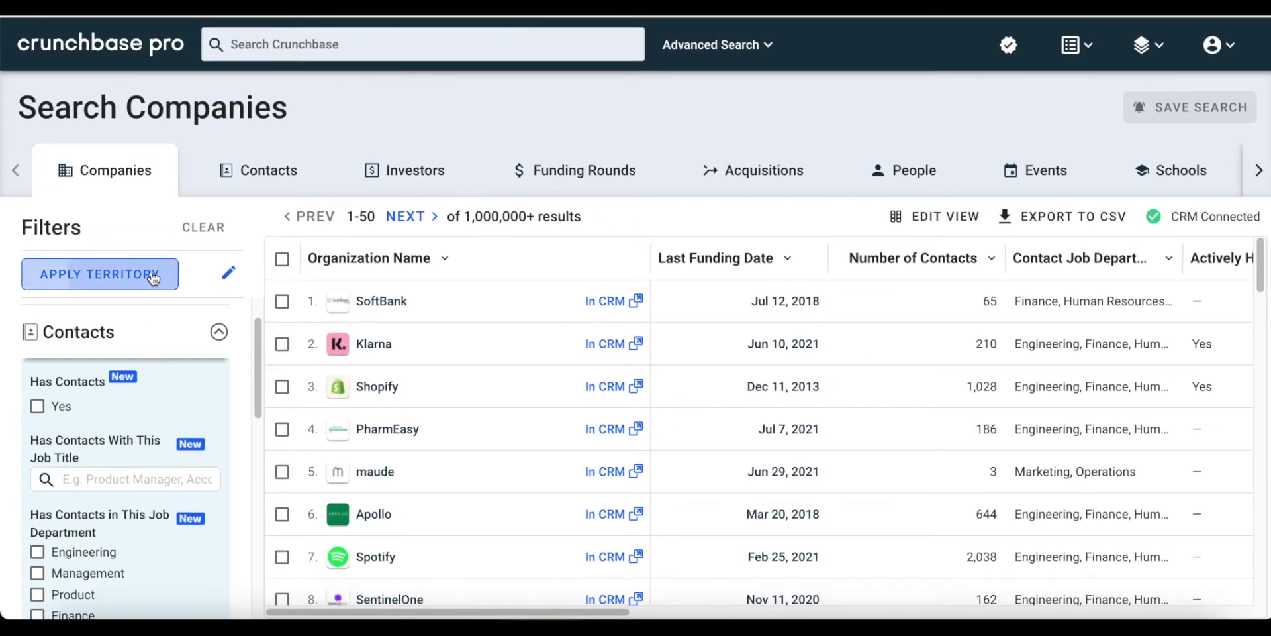
left_click(41, 409)
scroll(41, 414, "down", 5)
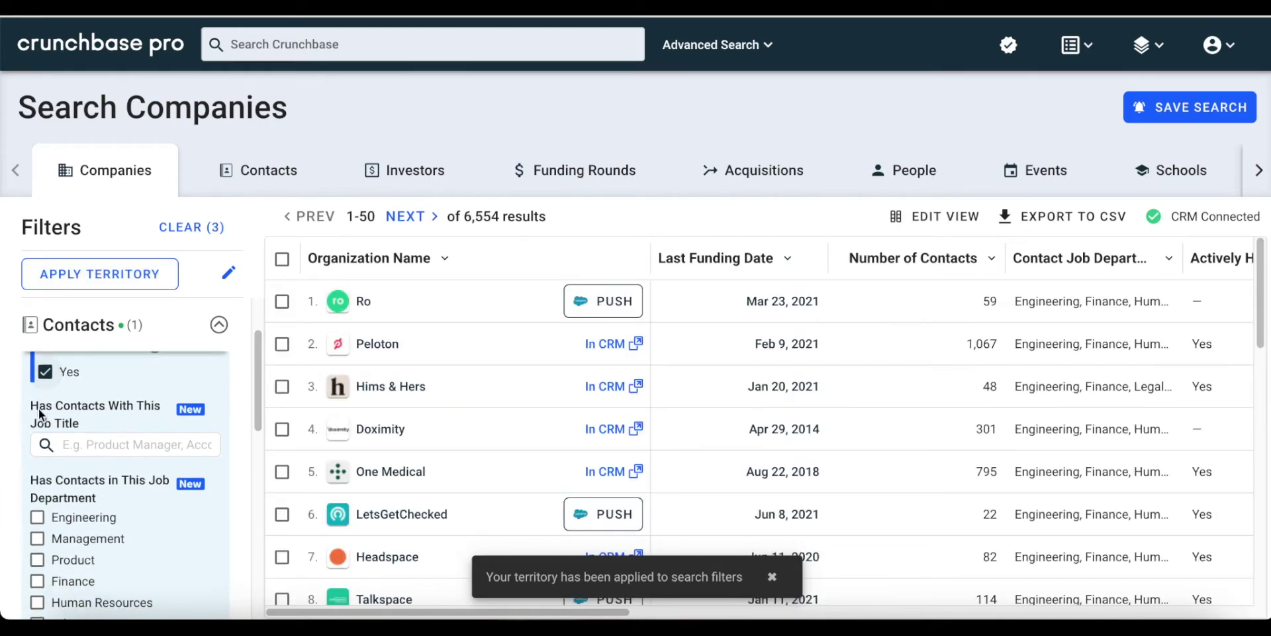
left_click(37, 541)
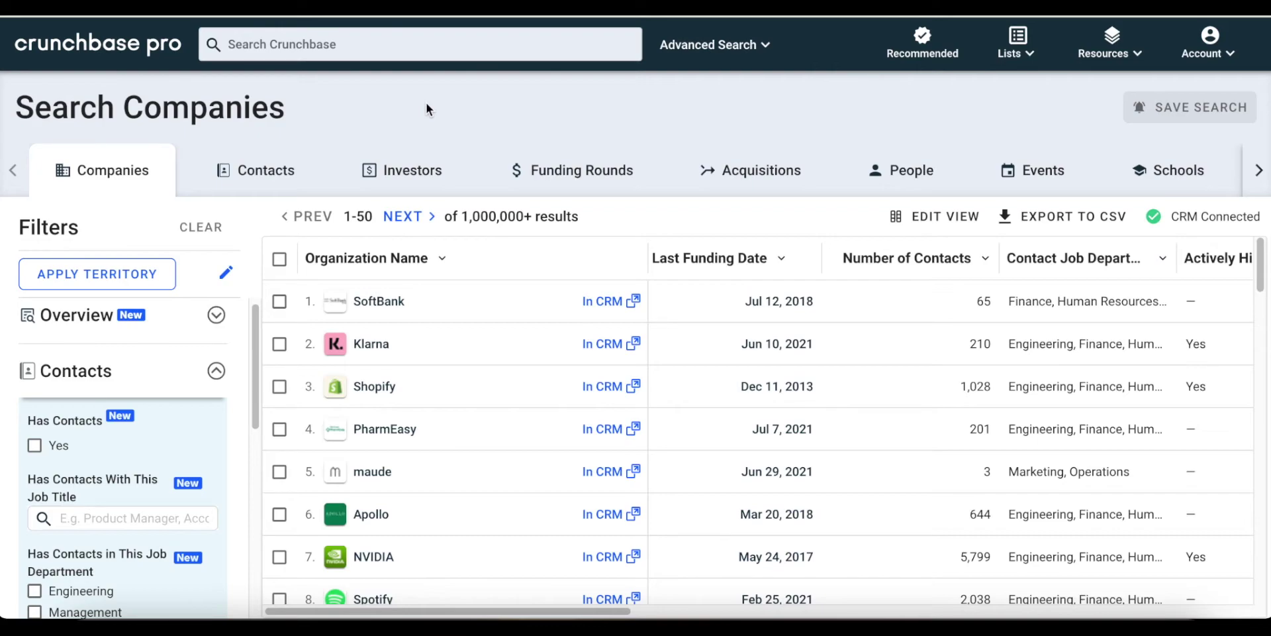
Search contacts limited to the Executive and VP job levels
left_click(275, 179)
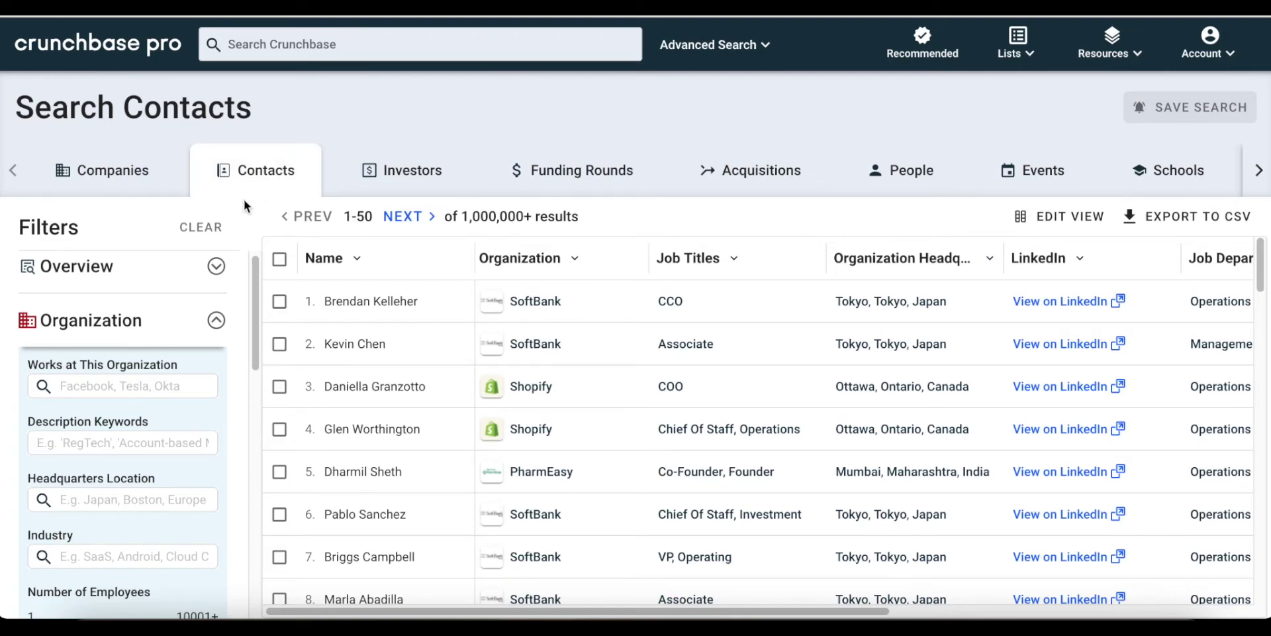
left_click(210, 267)
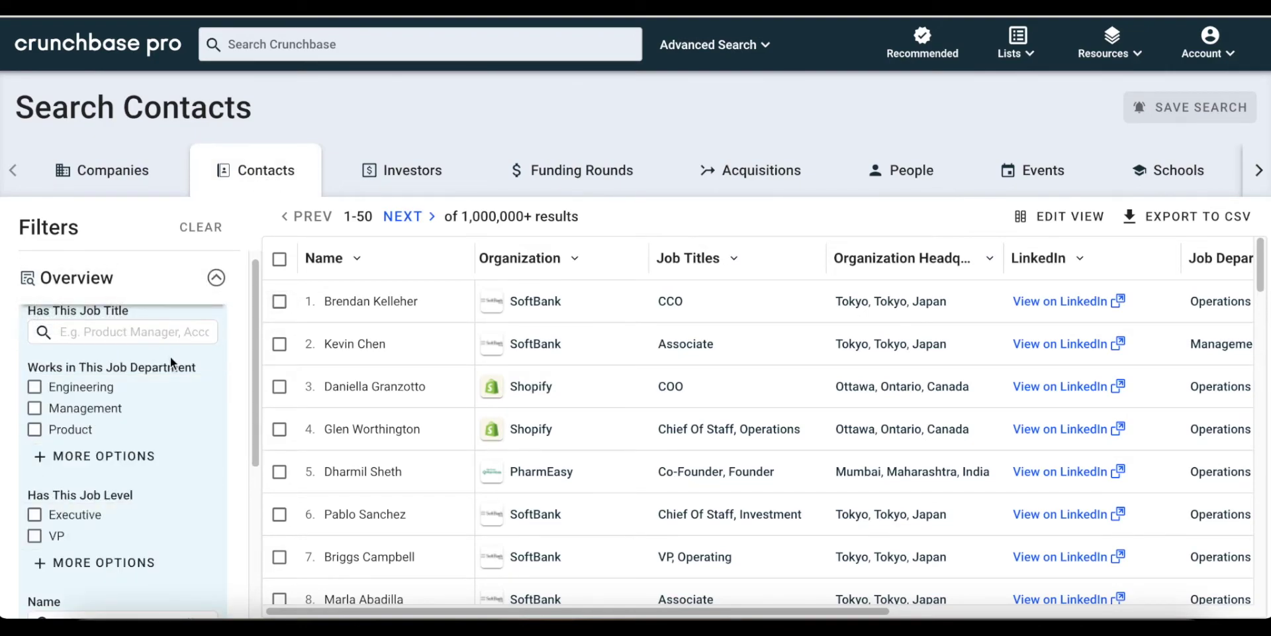
left_click(35, 514)
left_click(34, 536)
scroll(44, 543, "down", 1)
scroll(41, 535, "down", 4)
Narrow the contacts to people who work at Crunchbase
left_click(50, 510)
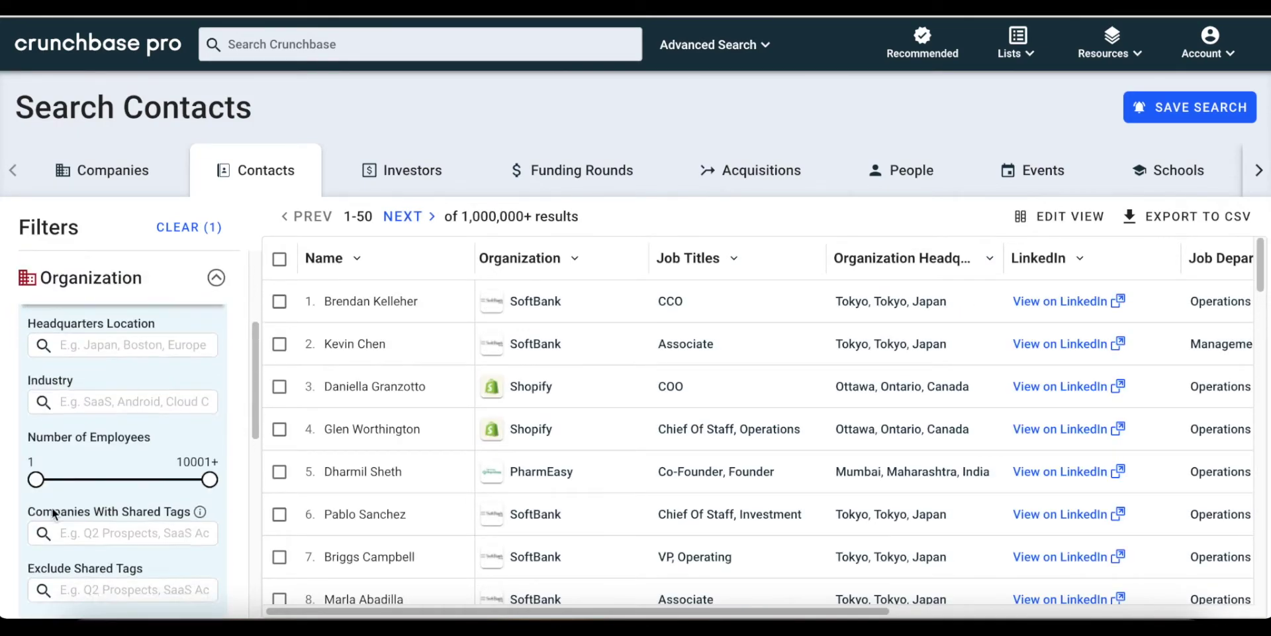
left_click(66, 399)
type("crunchbase")
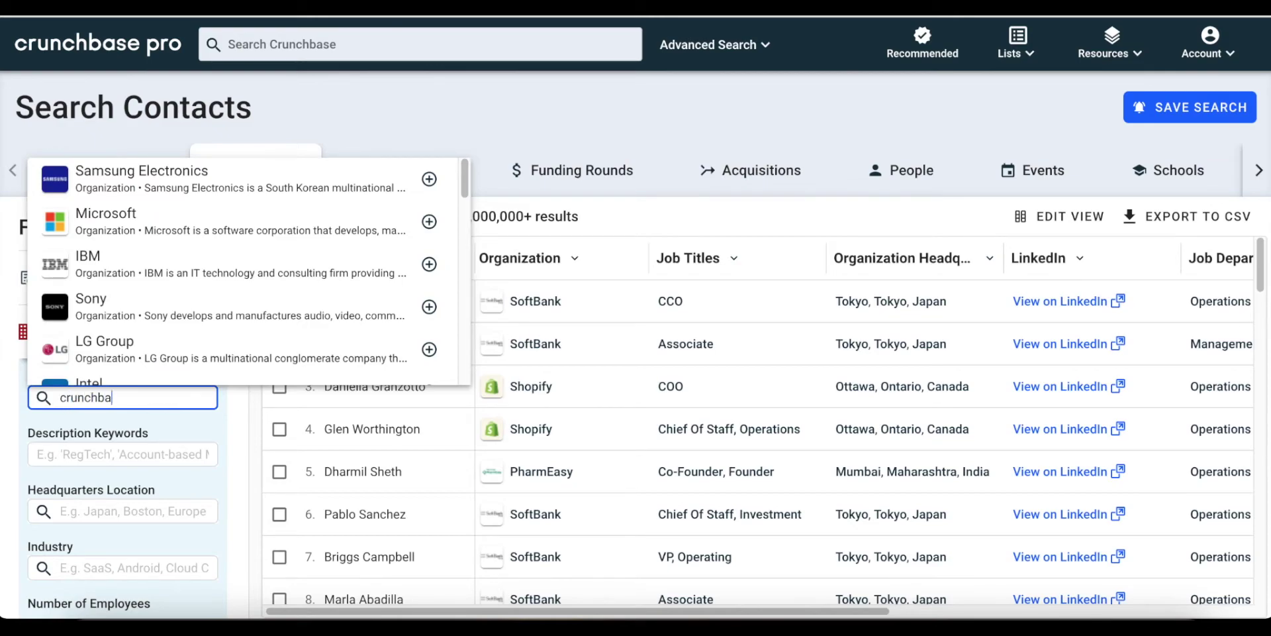
left_click(199, 177)
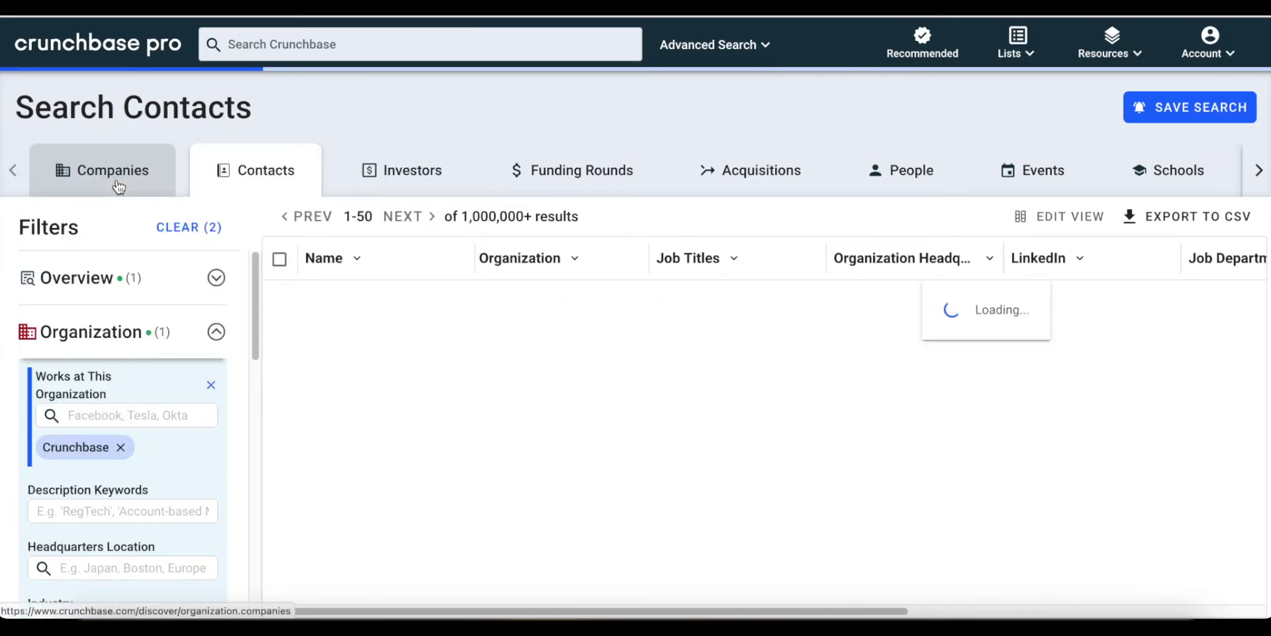
scroll(339, 348, "down", 1)
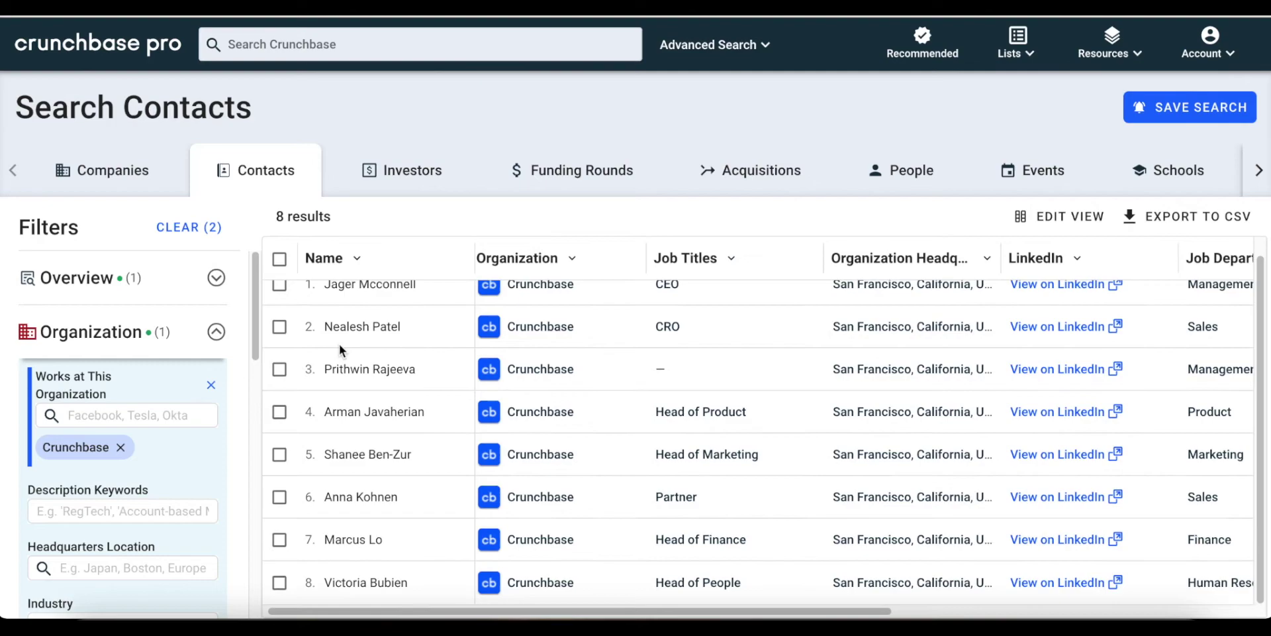
scroll(339, 348, "up", 1)
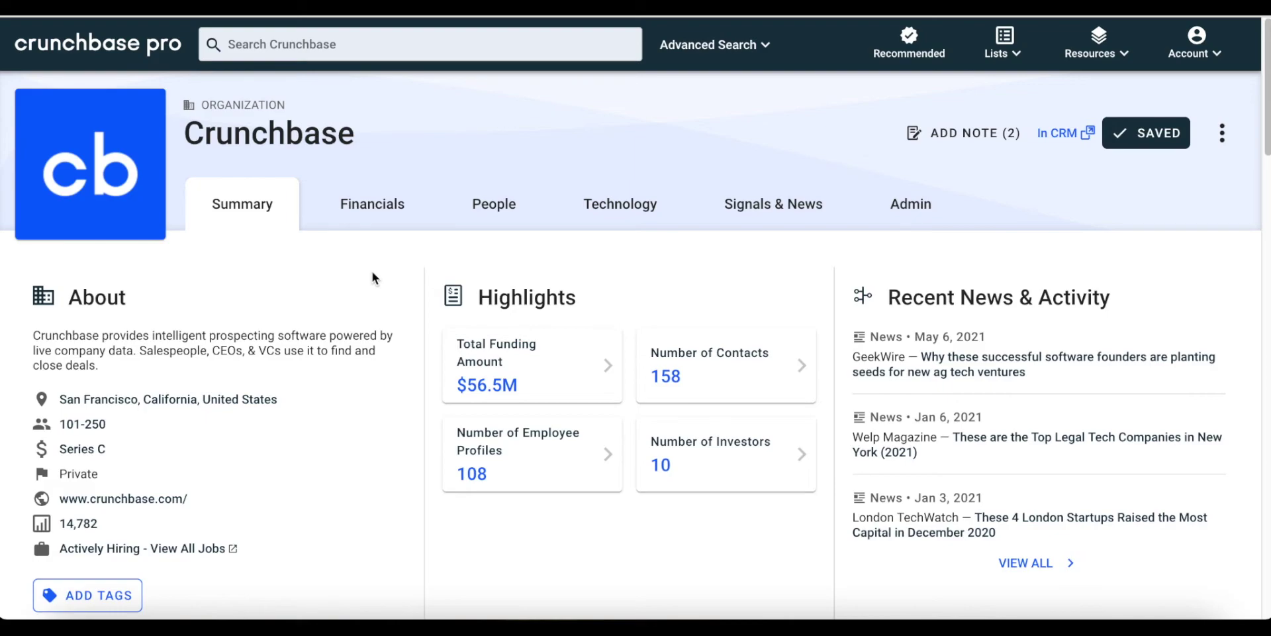
Open Crunchbase's People section and look at the contact search options for title or name
left_click(494, 210)
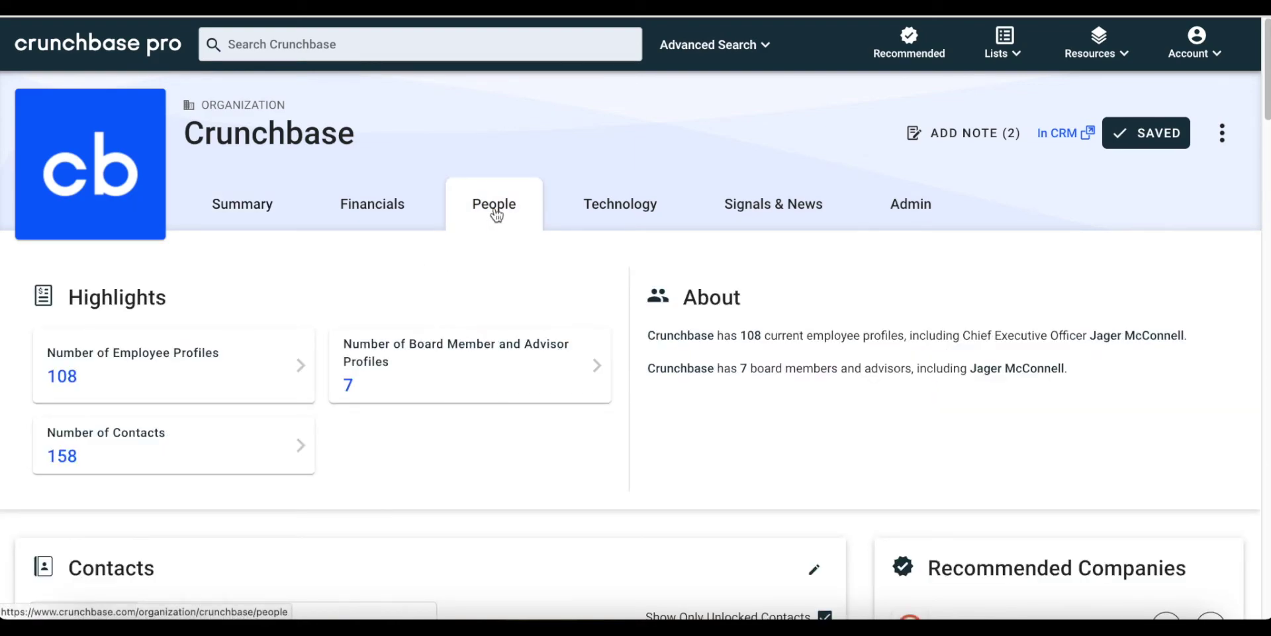
scroll(496, 212, "down", 5)
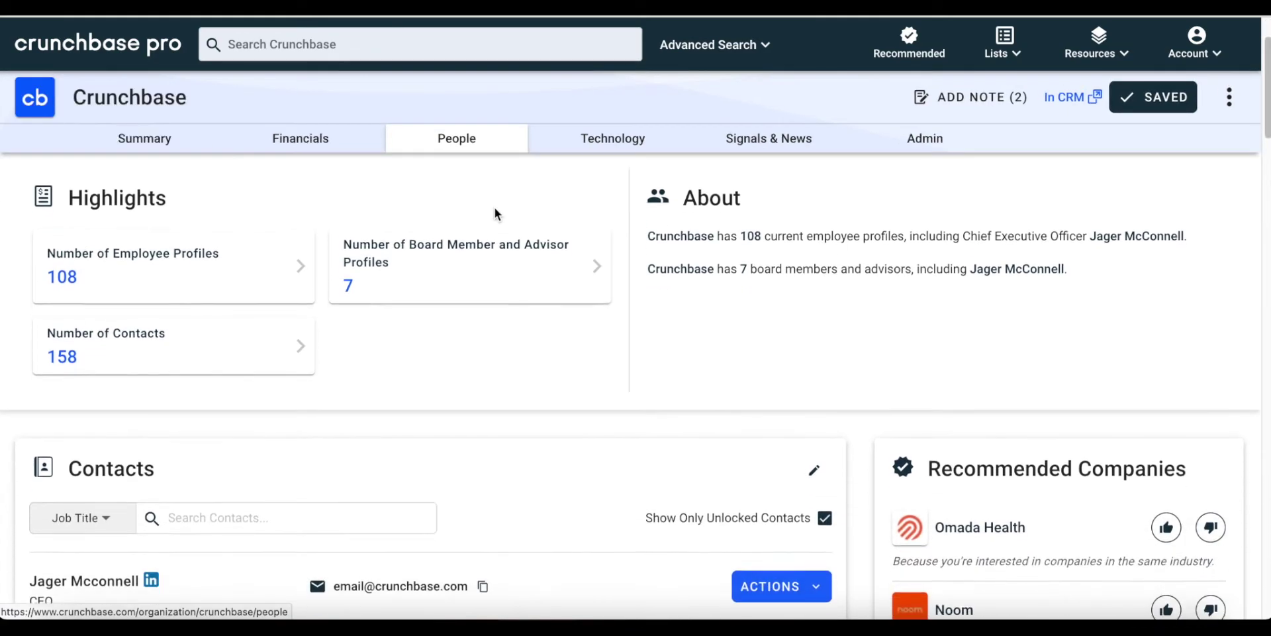
scroll(496, 212, "down", 2)
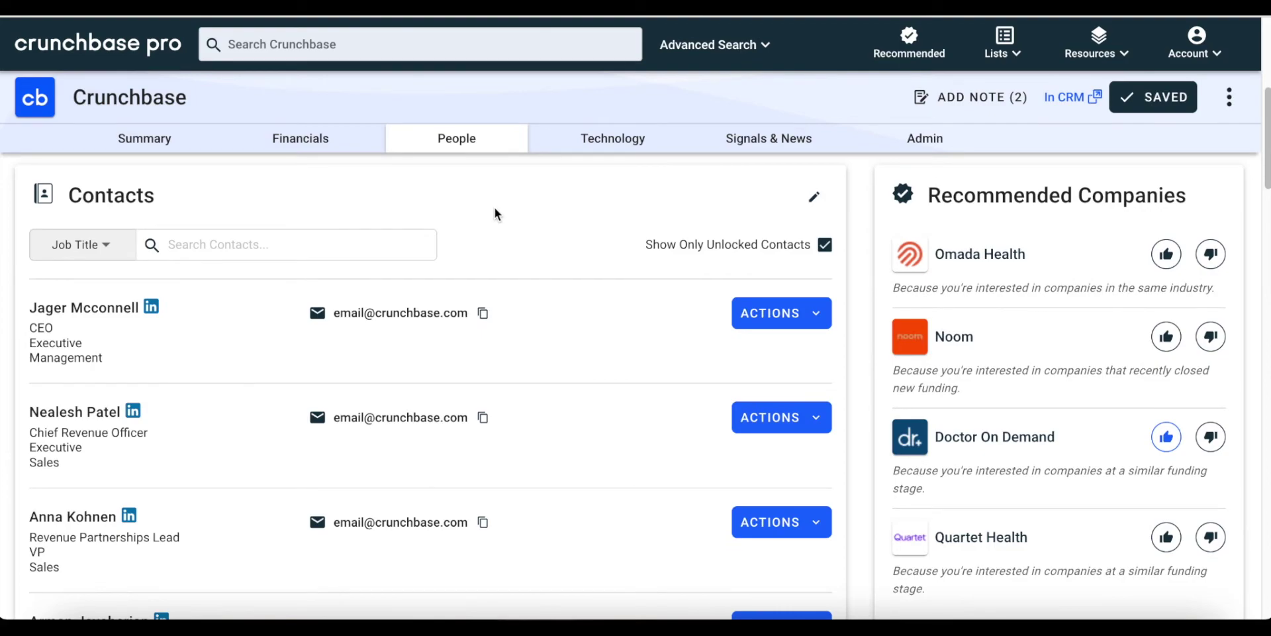
left_click(336, 243)
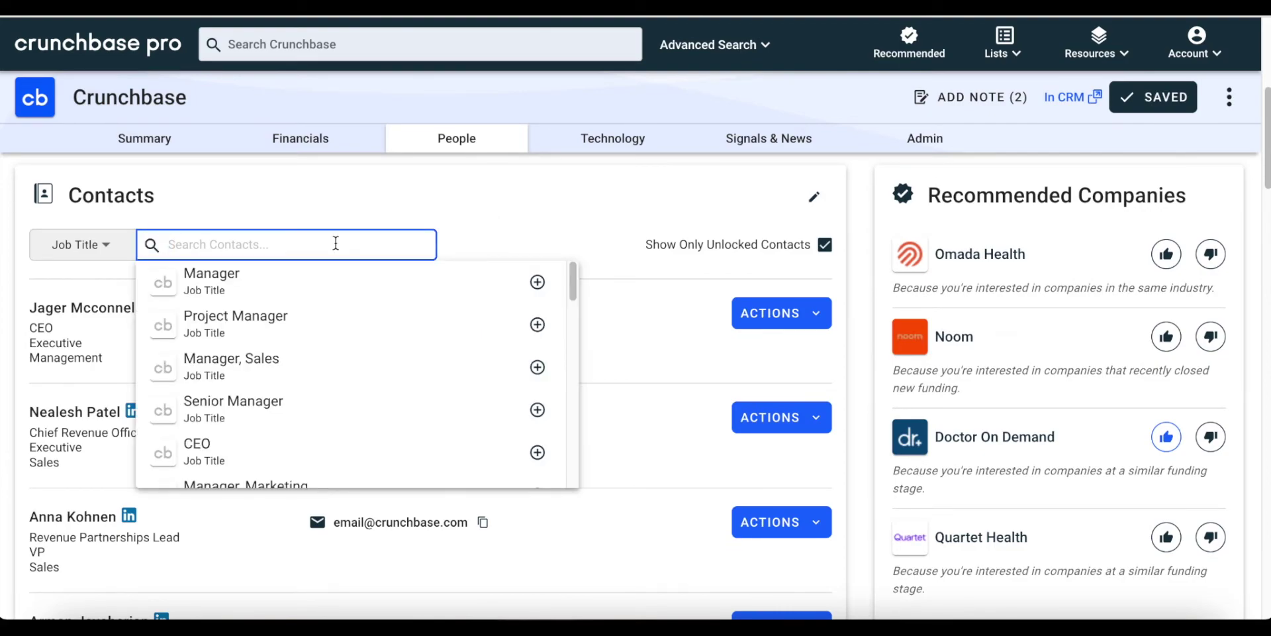
left_click(67, 245)
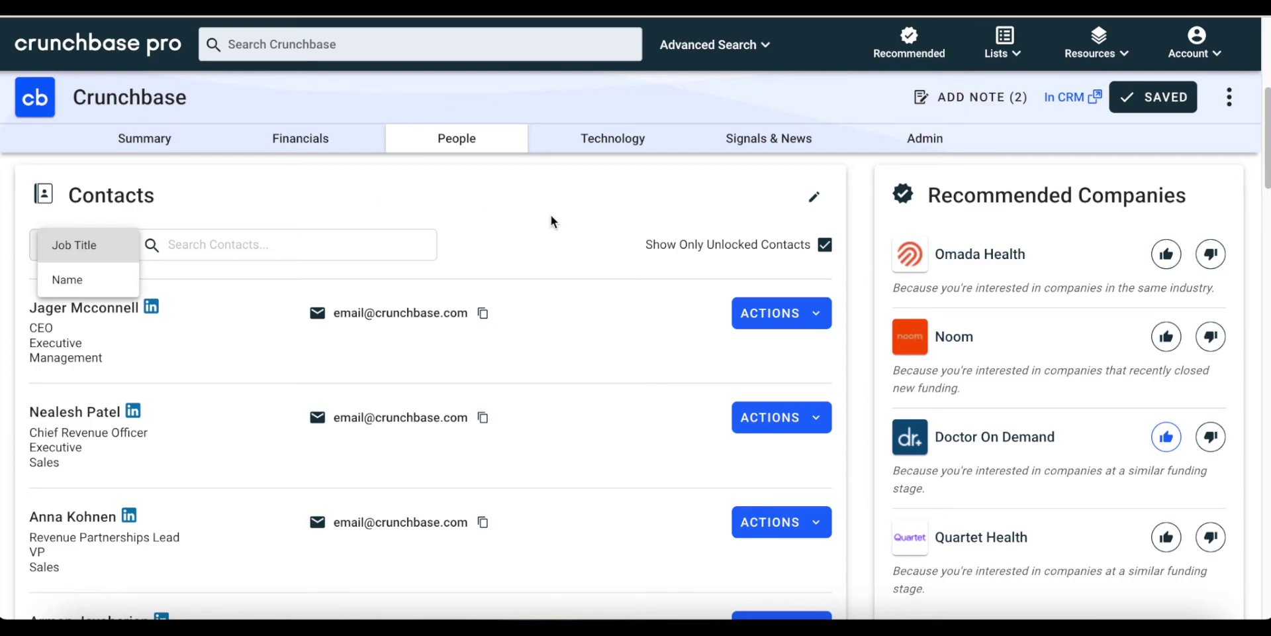
left_click(762, 311)
Open the first contact's actions, then go back down to the People contacts list
left_click(765, 313)
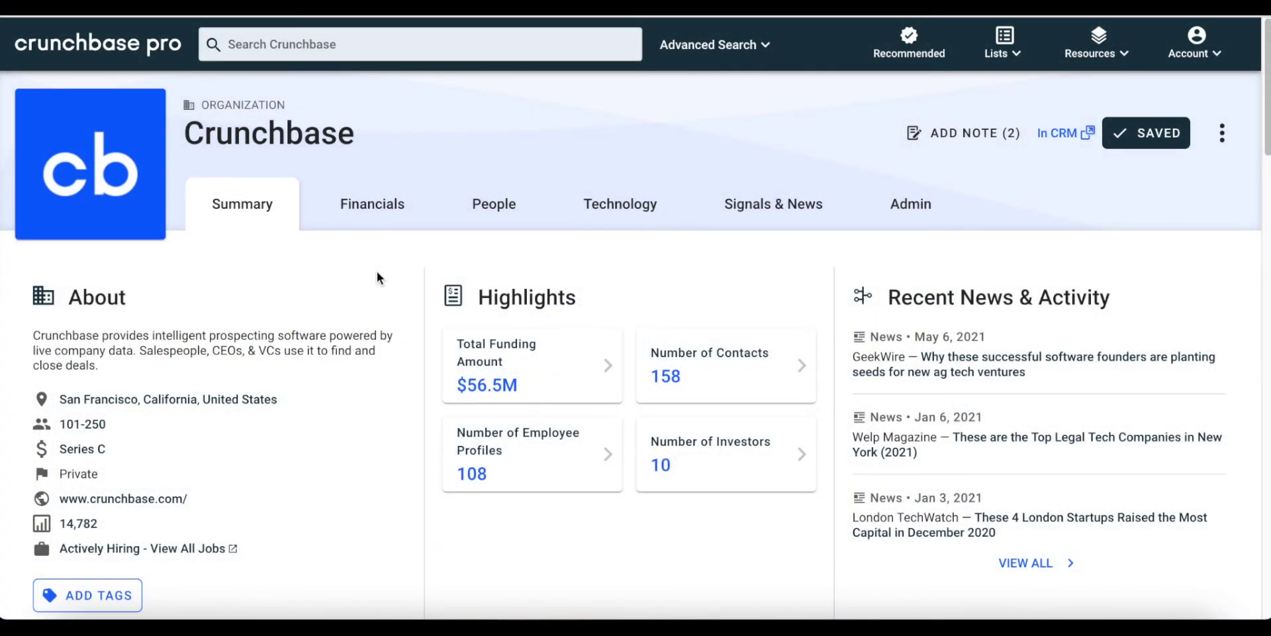
left_click(495, 212)
scroll(497, 212, "down", 4)
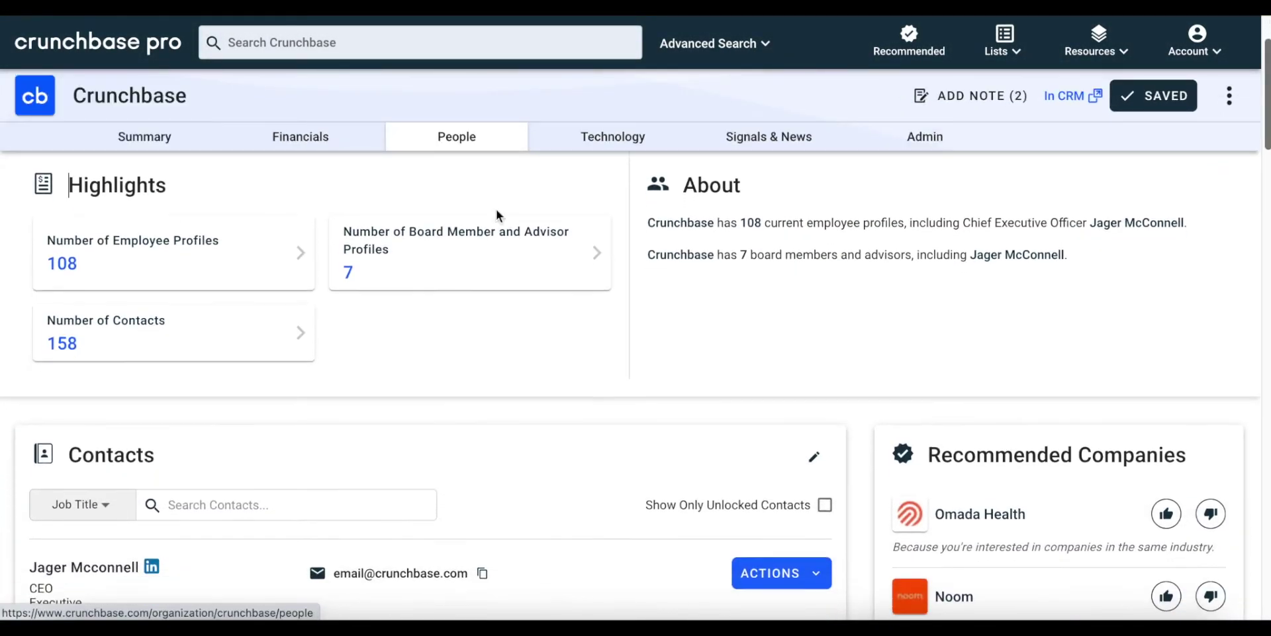
scroll(496, 211, "down", 2)
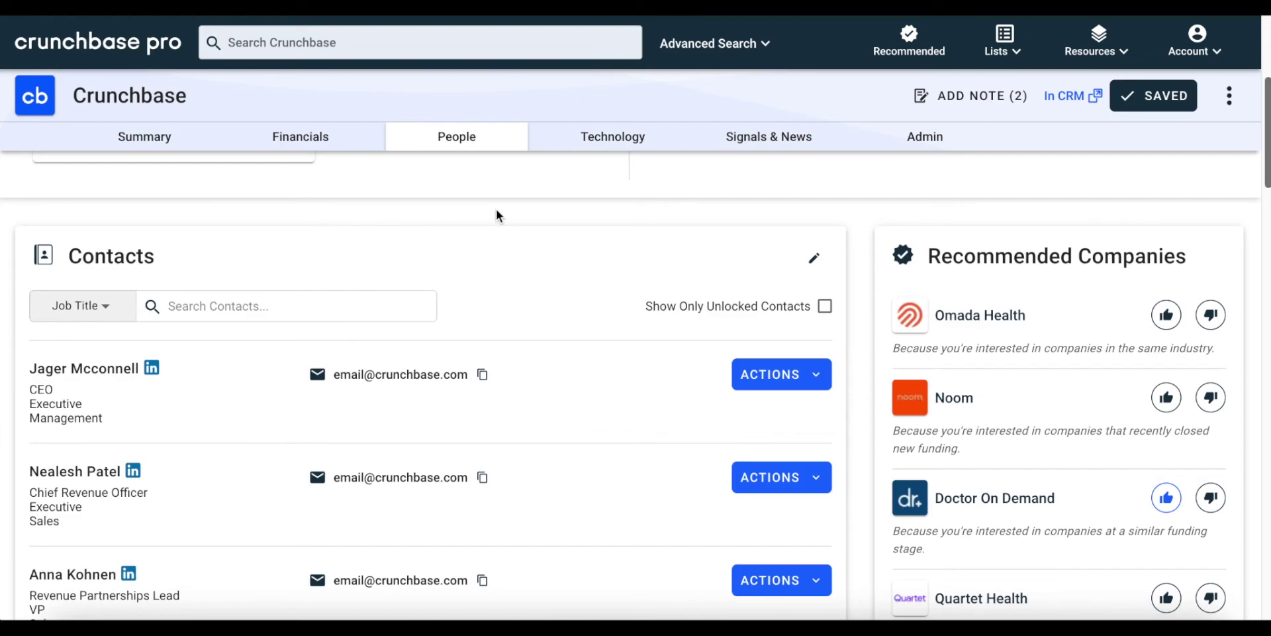
Start an email to Crunchbase's CEO filled from the Industry Funding template
left_click(748, 379)
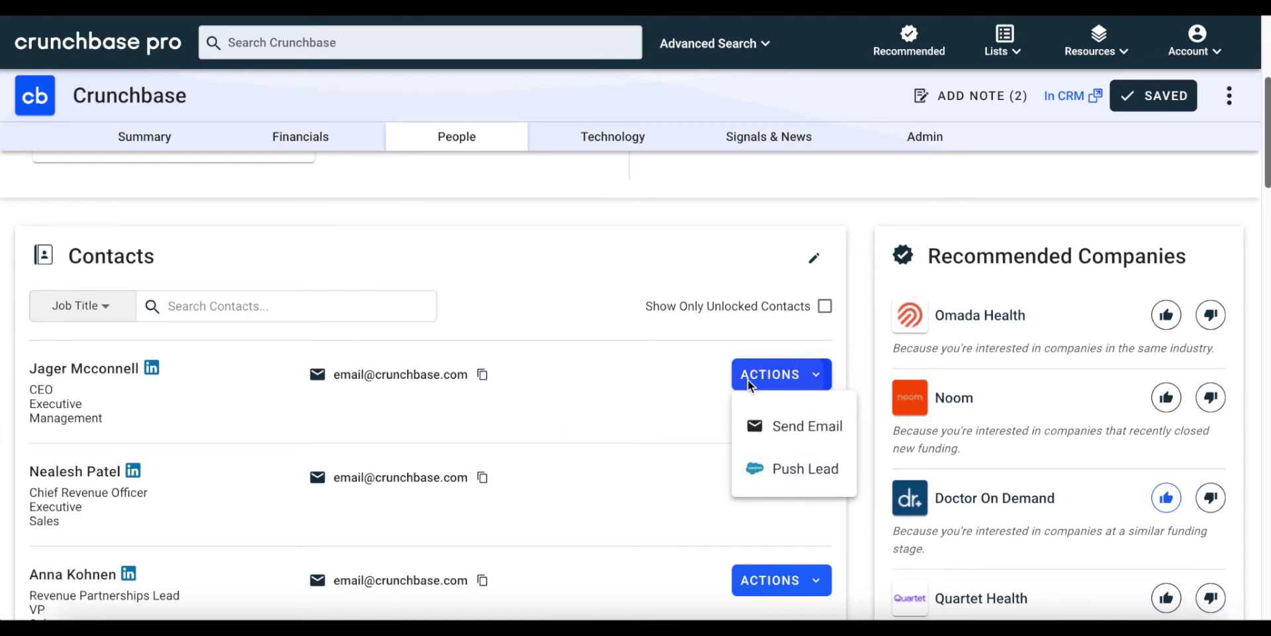
left_click(772, 425)
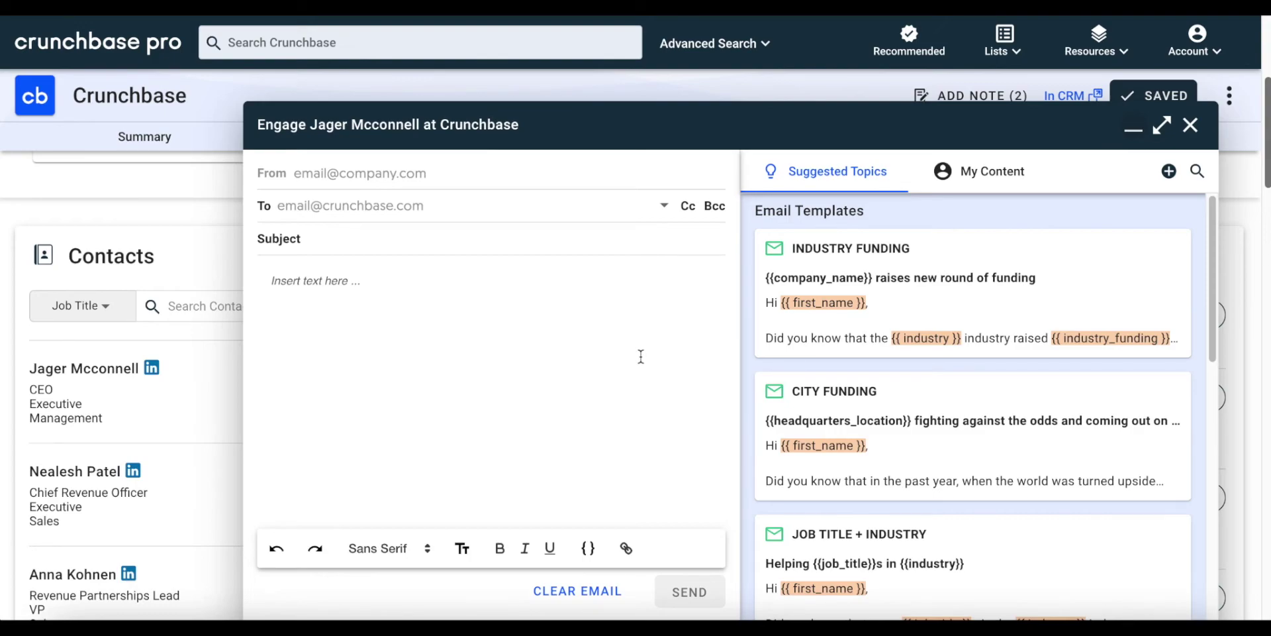
left_click(794, 330)
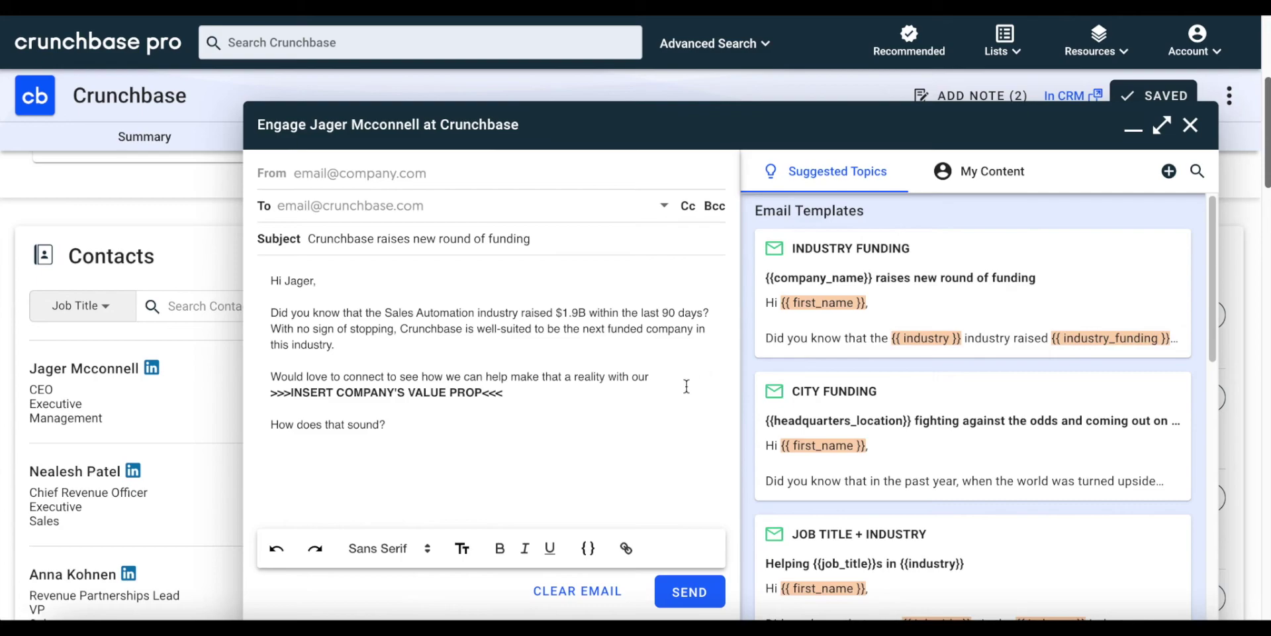
Add the Industry Funding snippet below the value-prop line, then clear the email's subject and body
left_click(665, 392)
key("Return")
key("Return")
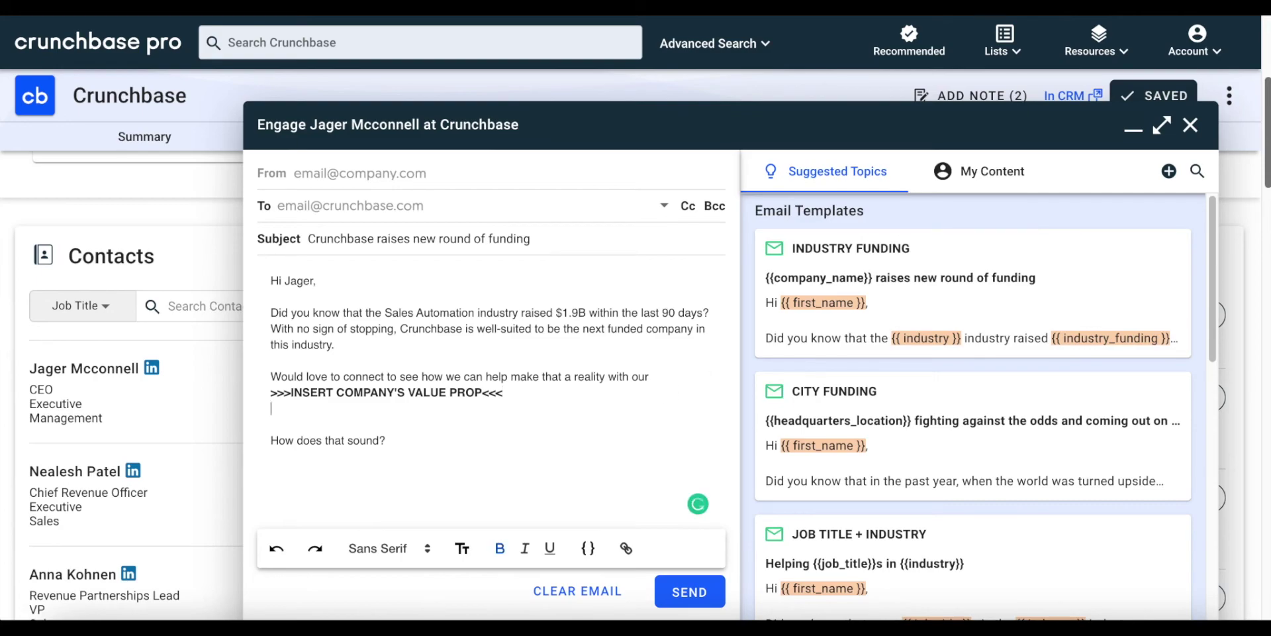
scroll(846, 387, "down", 1)
scroll(846, 387, "down", 6)
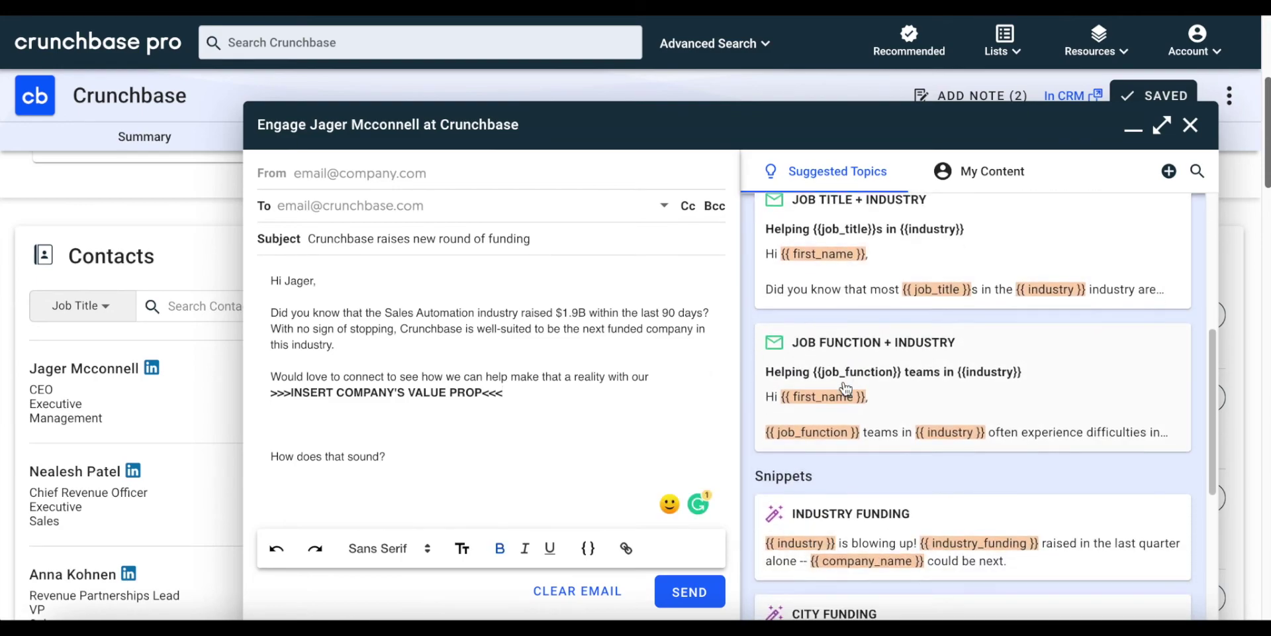
left_click(836, 472)
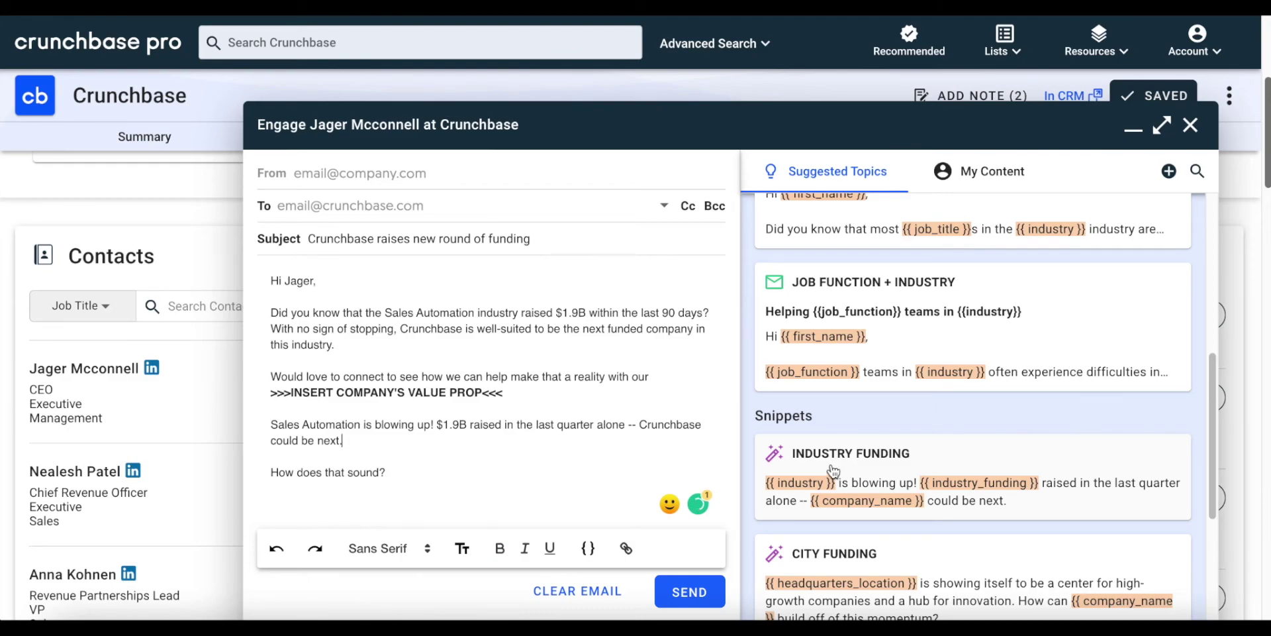
left_click(591, 595)
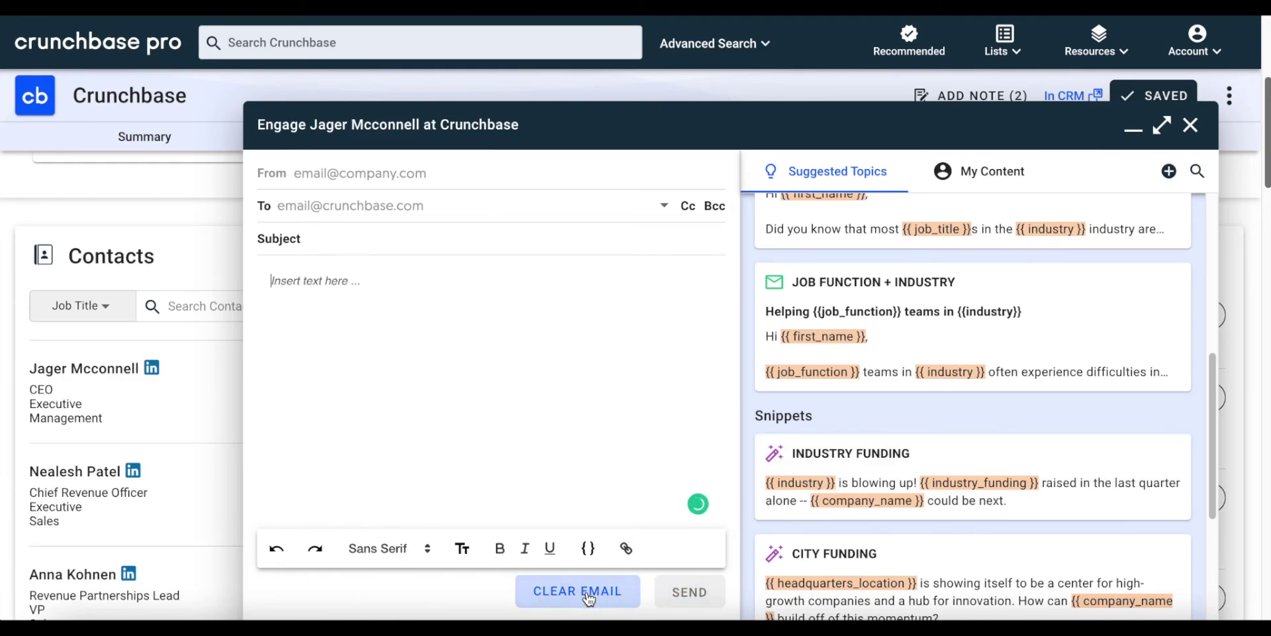
left_click(1169, 171)
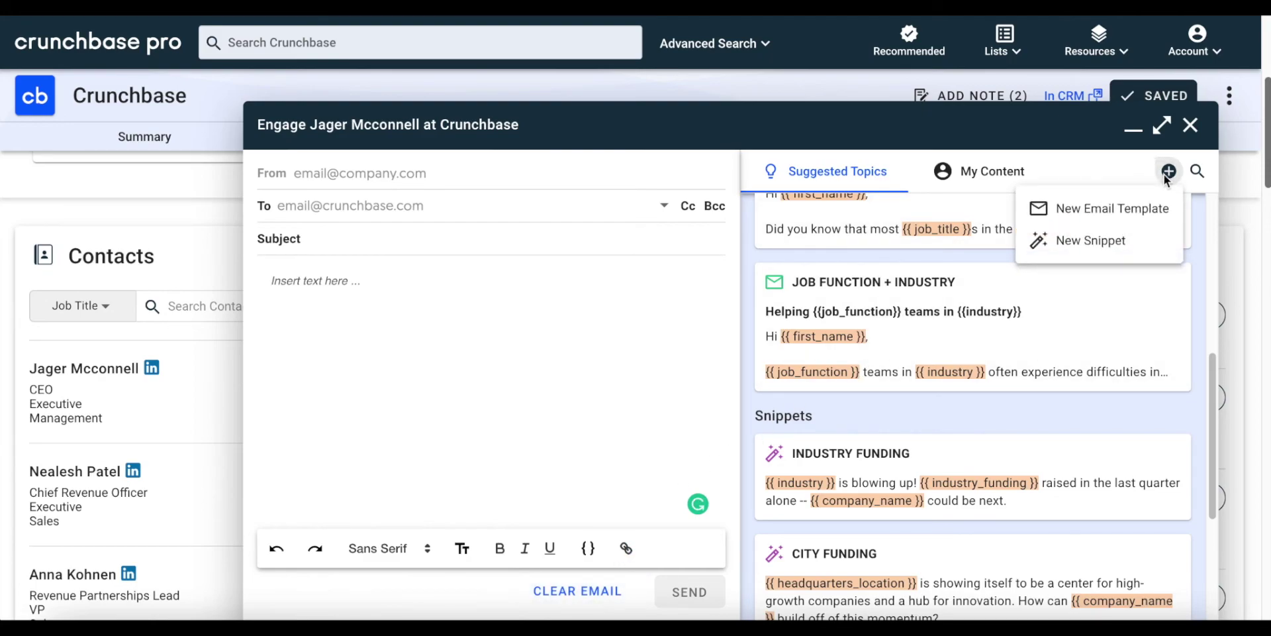
Start a new snippet and insert the {{ company_name }} variable into its body
left_click(1158, 212)
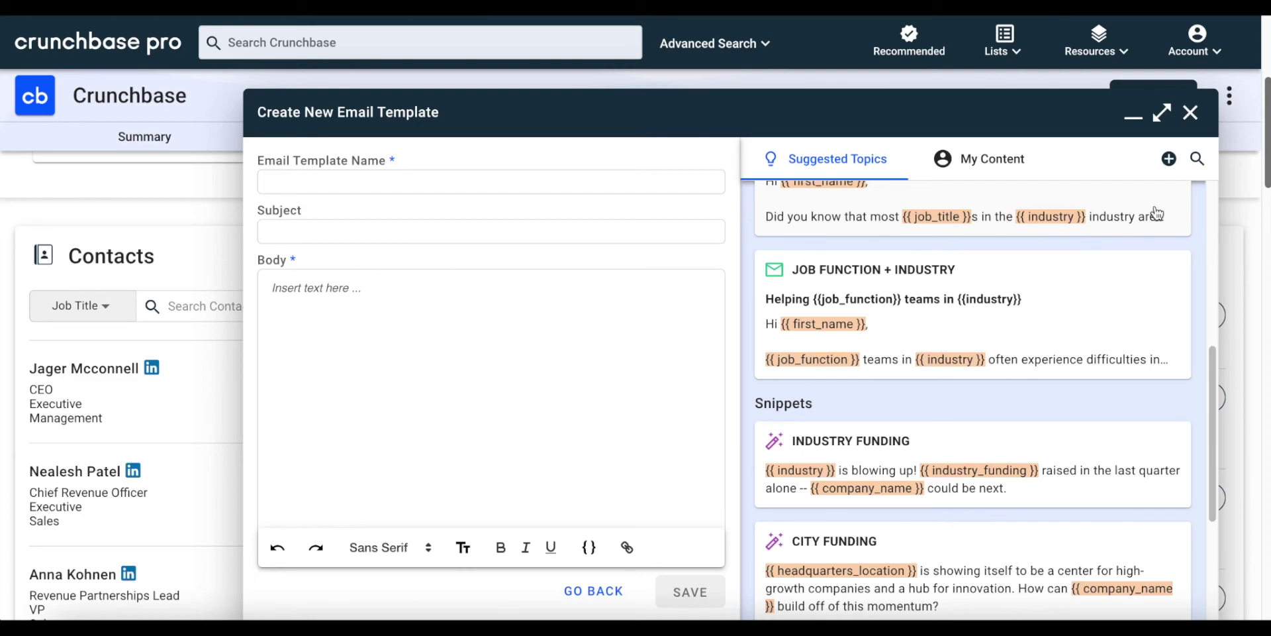
left_click(1163, 168)
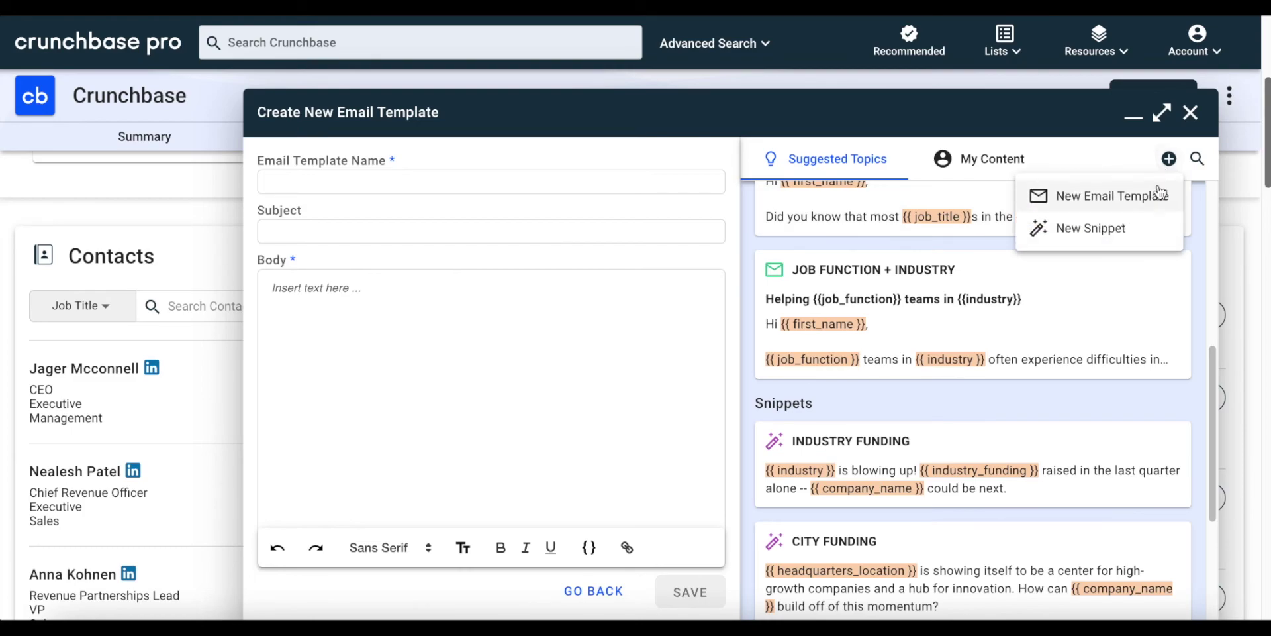
left_click(1146, 228)
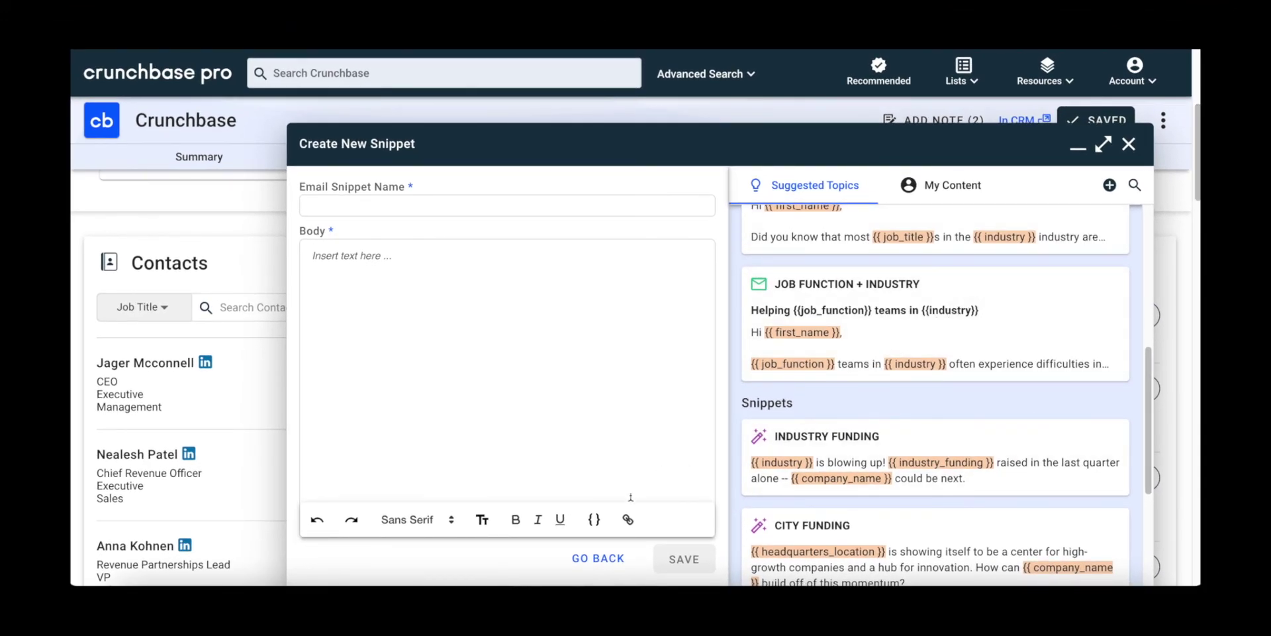
left_click(596, 521)
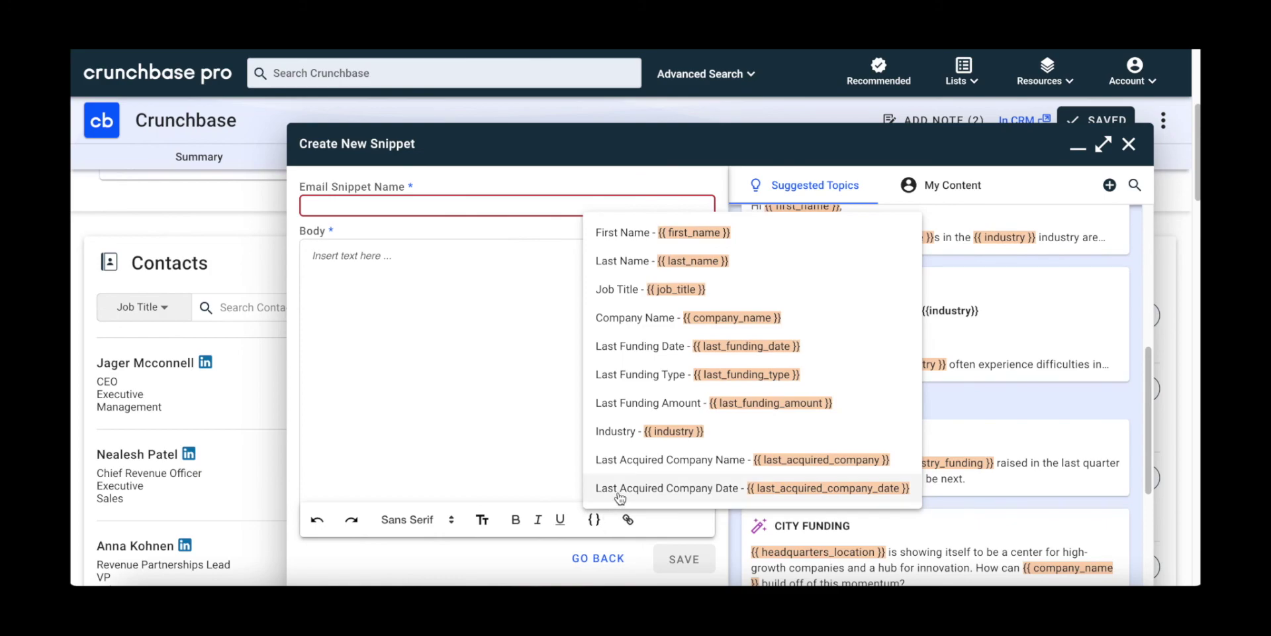
left_click(661, 317)
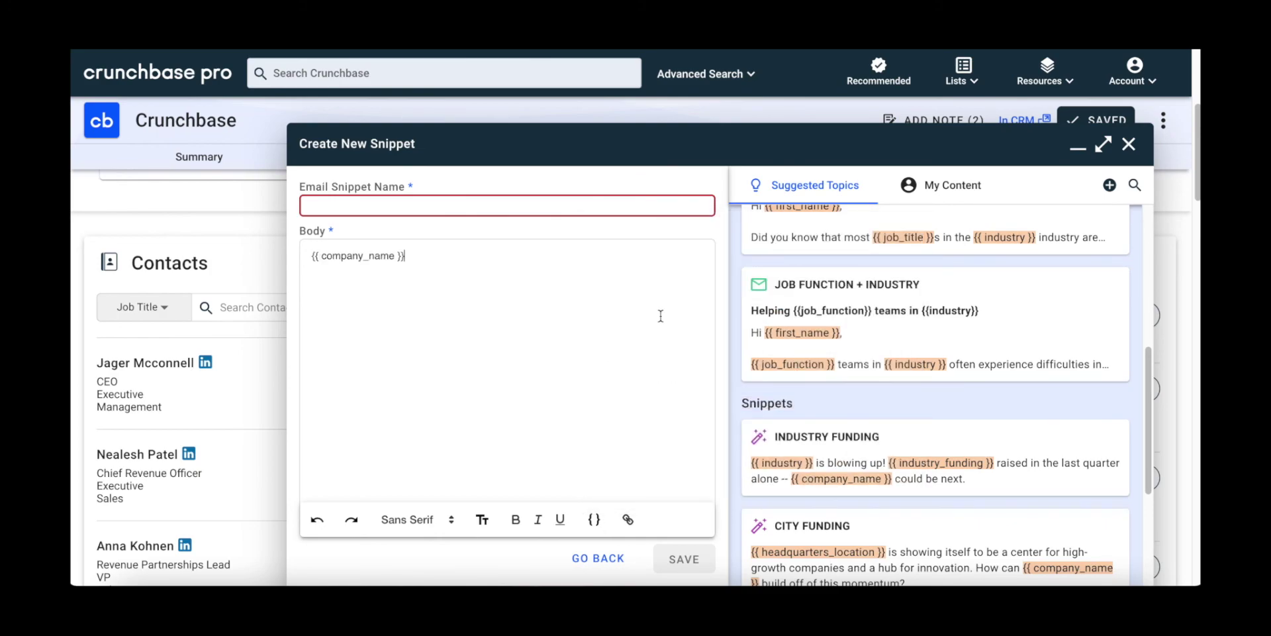